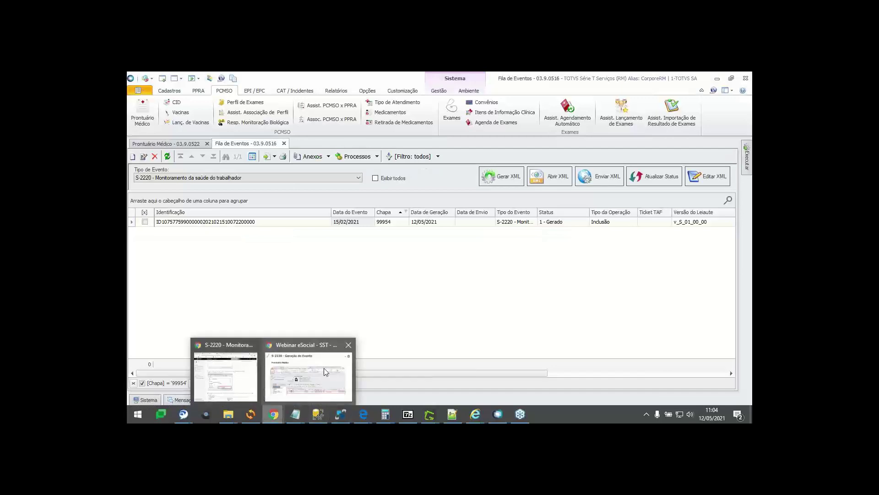
Step: Switch to the webinar presentation in Chrome and view the S-2240 - Condições Ambientais do Trabalho slide
{"action": "left_click", "coordinate": [323, 367]}
{"action": "left_click", "coordinate": [536, 223]}
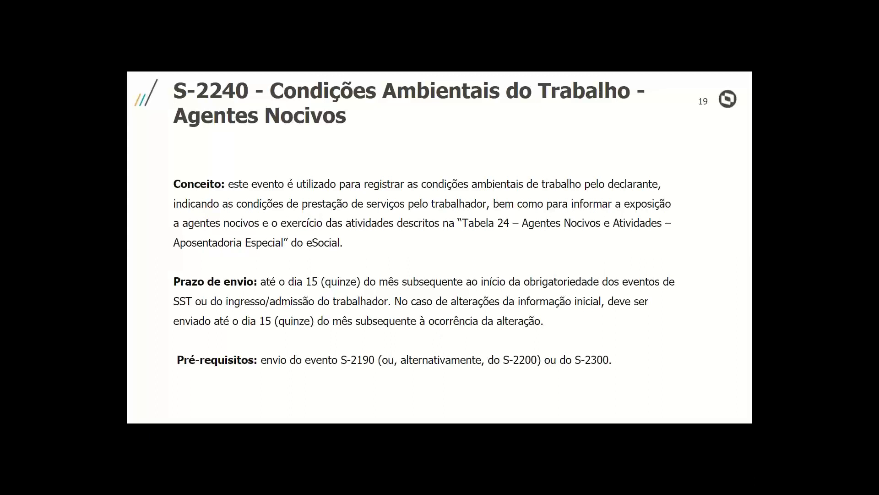
{"action": "left_click", "coordinate": [472, 320]}
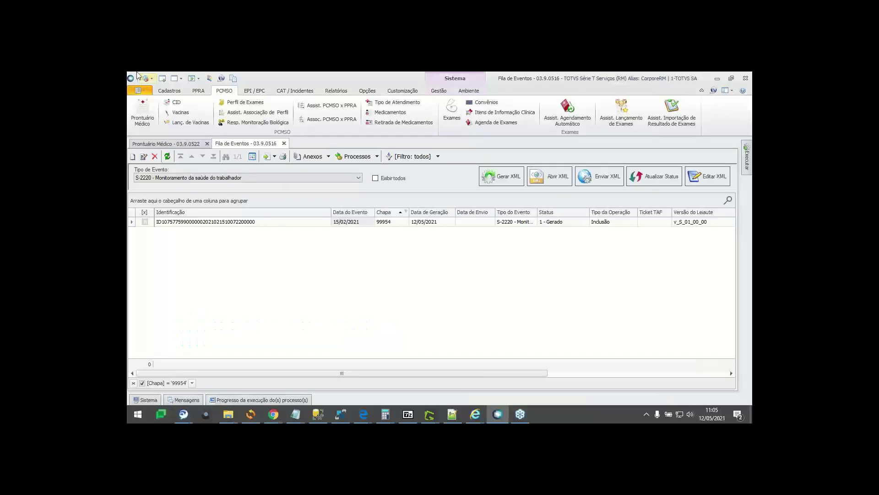
Step: Switch TOTVS RM to the Folha de Pagamento module and show its eSocial functions
{"action": "left_click", "coordinate": [137, 90]}
{"action": "mouse_move", "coordinate": [255, 106]}
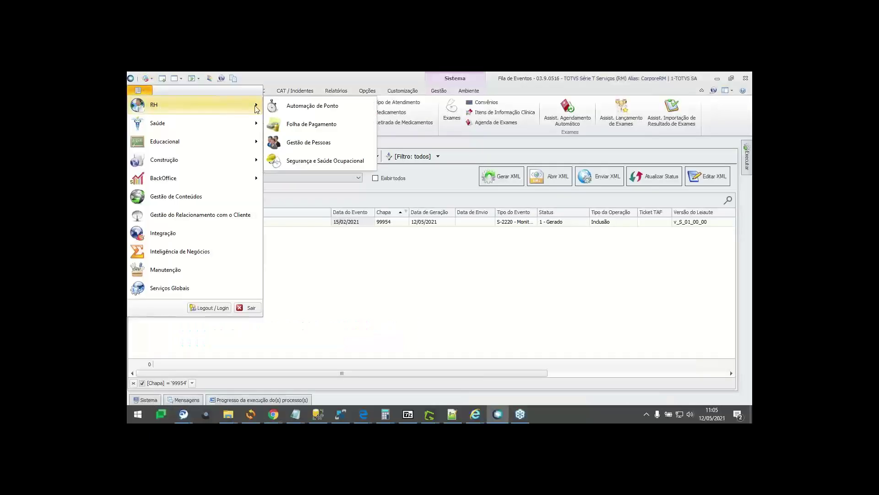
{"action": "left_click", "coordinate": [328, 130]}
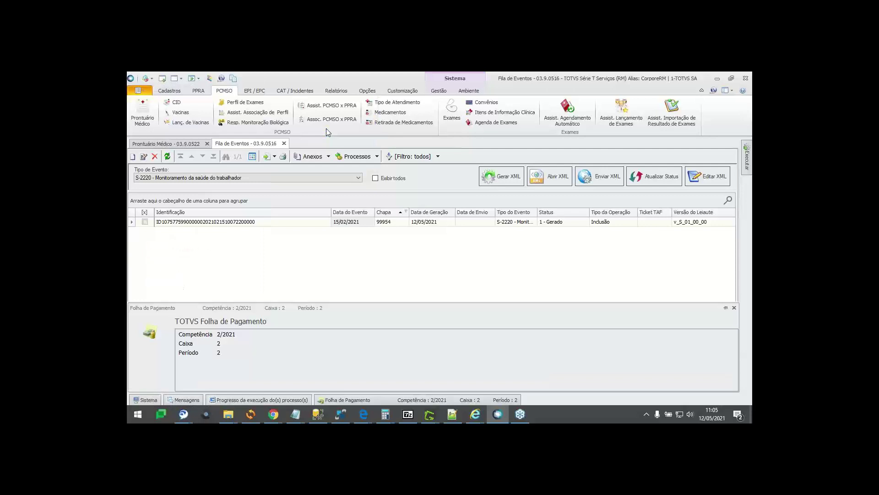
{"action": "left_click", "coordinate": [382, 91]}
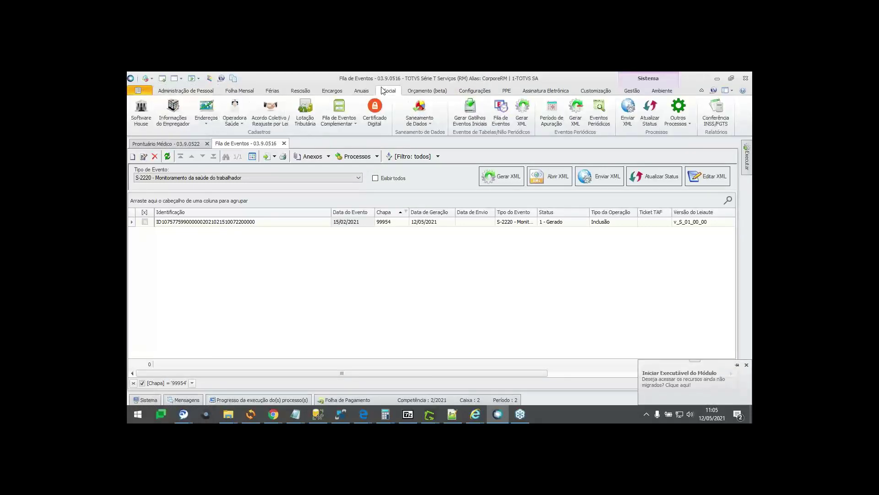
Step: Examine the events offered for the SST phase in the initial event triggers wizard, leaving it without generating anything
{"action": "left_click", "coordinate": [473, 125]}
{"action": "left_click", "coordinate": [512, 357]}
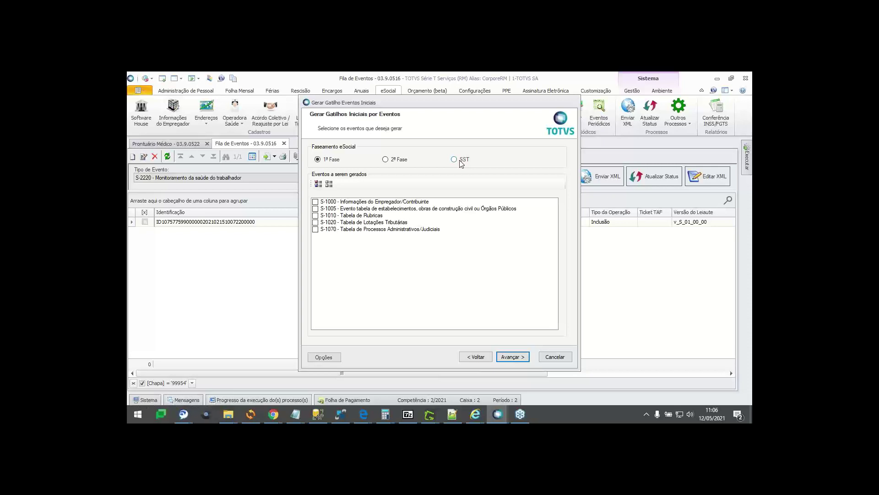
{"action": "left_click", "coordinate": [461, 163]}
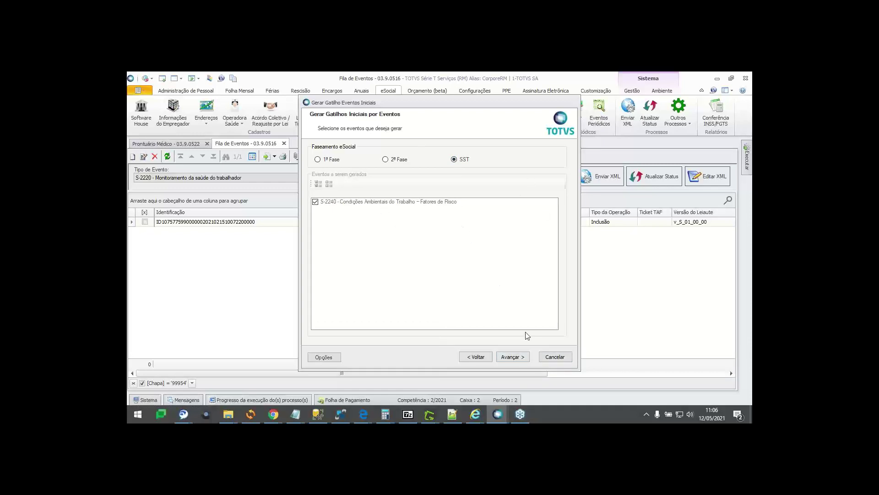
{"action": "left_click", "coordinate": [553, 357]}
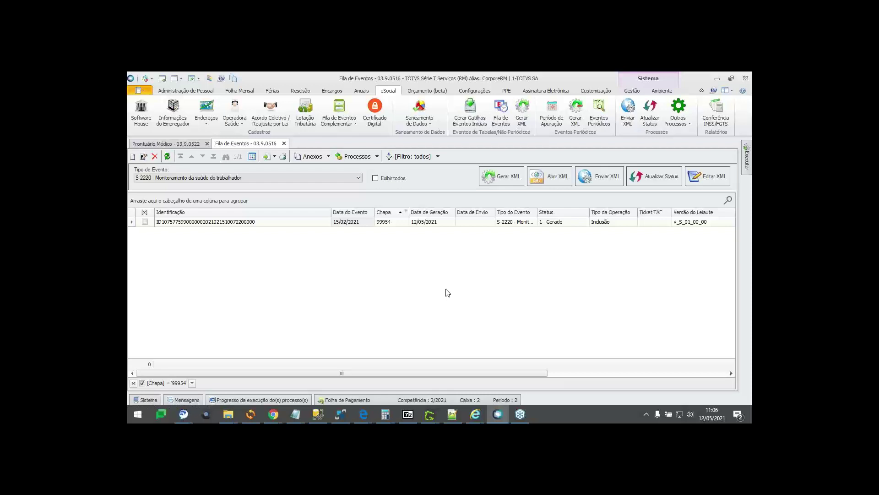
Step: List the S-2240 - Condições Ambientais do Trabalho events in the queue and filter the Chapa column by the employee's registration number
{"action": "left_click", "coordinate": [238, 176]}
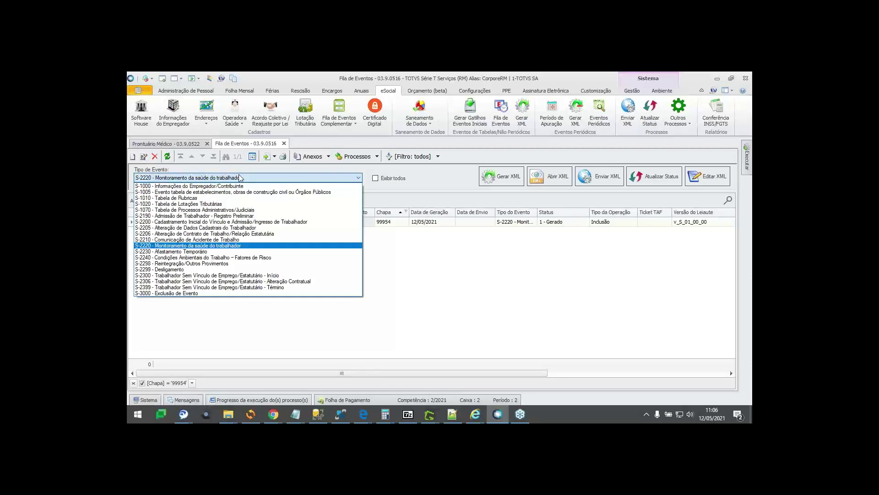
{"action": "left_click", "coordinate": [227, 258]}
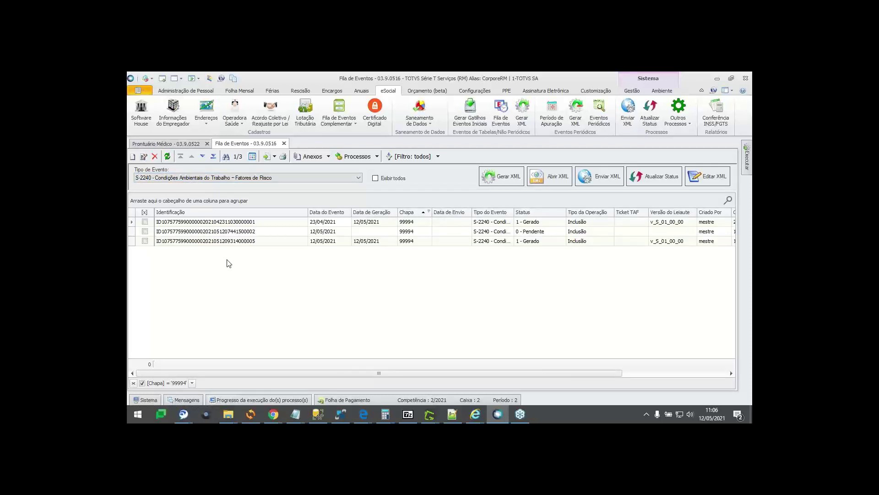
{"action": "left_click", "coordinate": [133, 383]}
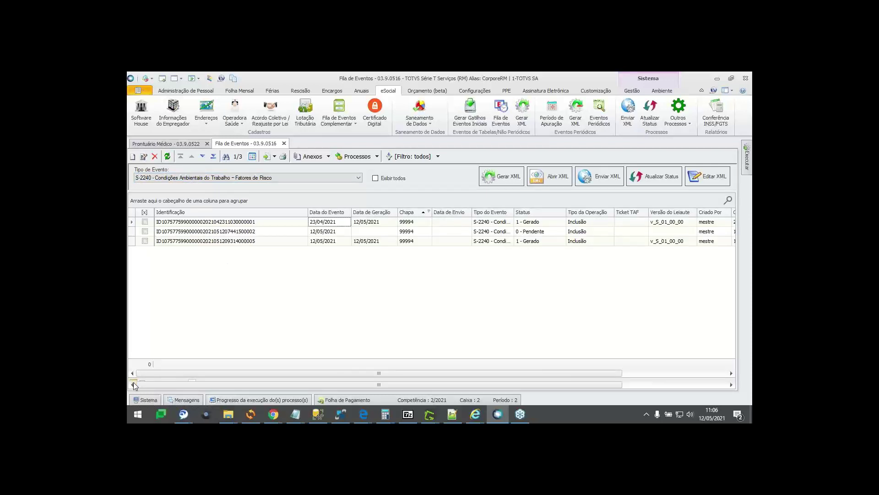
{"action": "left_click", "coordinate": [428, 211]}
{"action": "type", "text": "9999"}
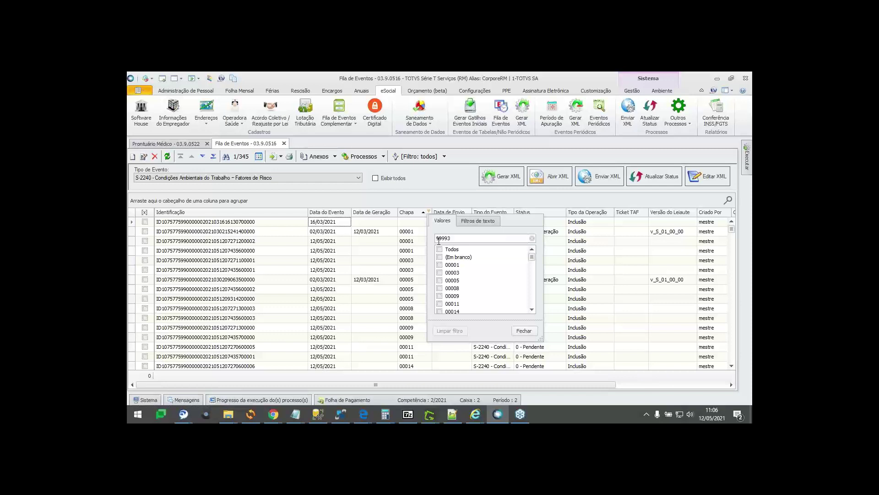
{"action": "type", "text": "3"}
{"action": "left_click", "coordinate": [439, 257]}
{"action": "left_click", "coordinate": [524, 330]}
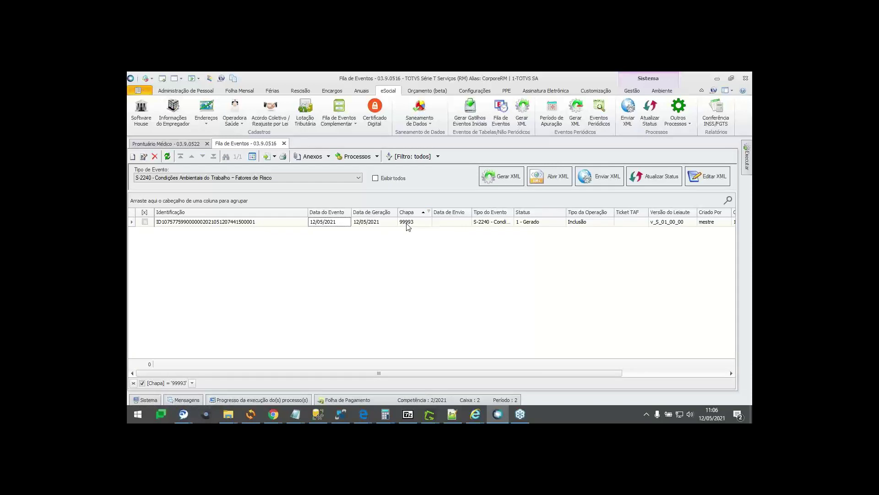
Step: Open the filtered S-2240 event and examine its XML message, including the environment, activity and harmful-agent data, leaving it unsaved
{"action": "left_click", "coordinate": [268, 223]}
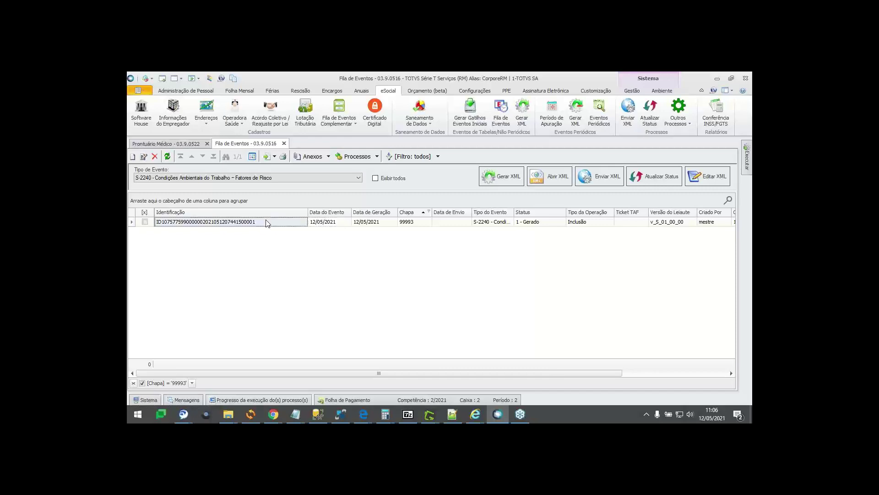
{"action": "double_click", "coordinate": [274, 224]}
{"action": "scroll", "coordinate": [274, 223], "scroll_direction": "down", "scroll_amount": 6}
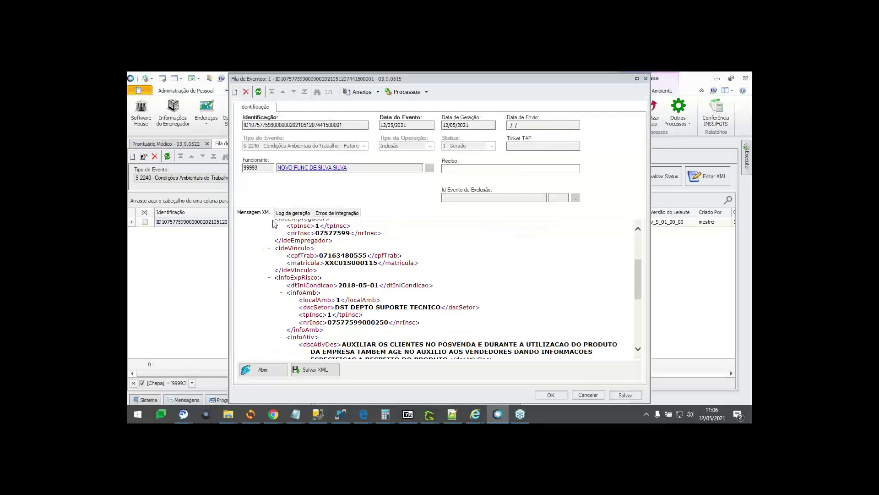
{"action": "scroll", "coordinate": [274, 223], "scroll_direction": "down", "scroll_amount": 1}
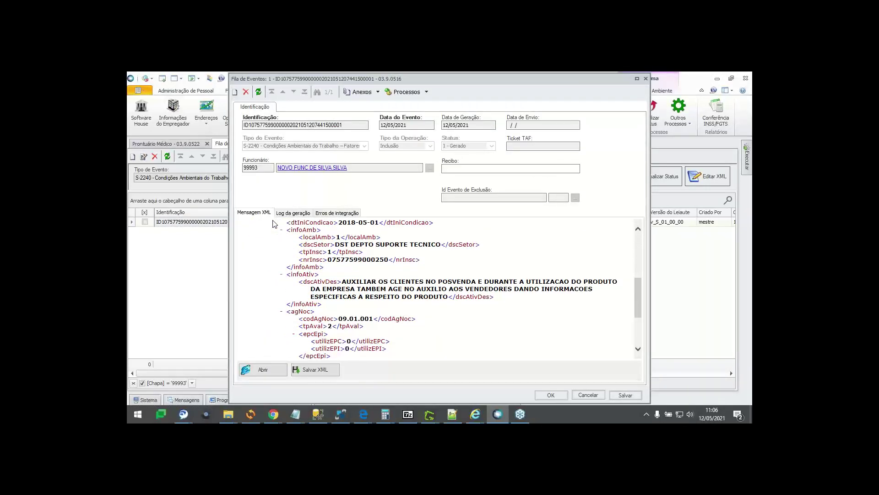
{"action": "scroll", "coordinate": [274, 223], "scroll_direction": "down", "scroll_amount": 1}
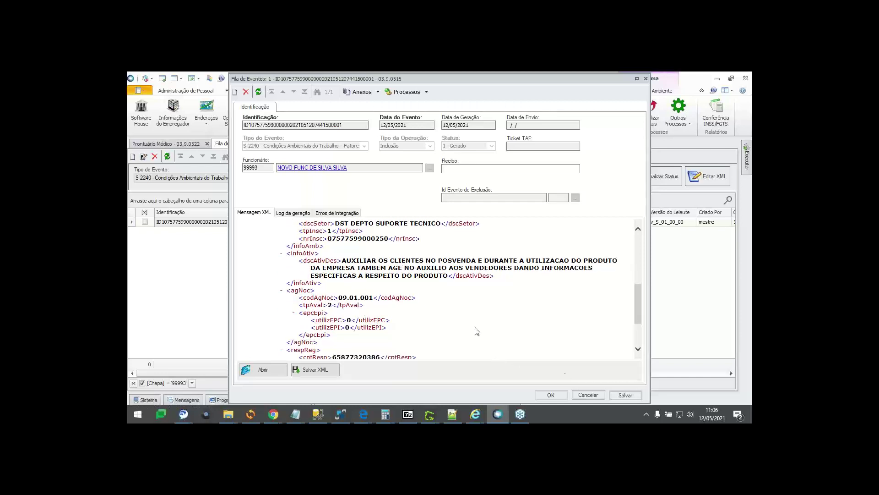
{"action": "left_click", "coordinate": [587, 394]}
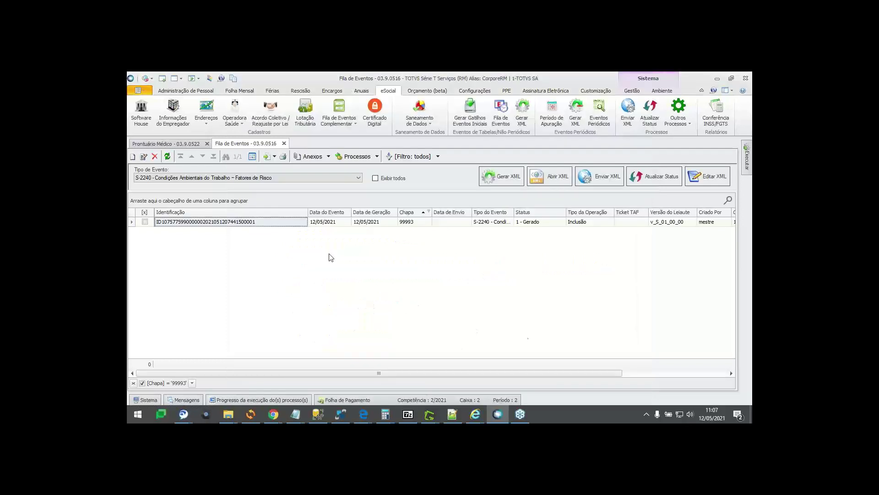
Step: Generate the XML for the filtered S-2240 event again and read the warnings in its execution log
{"action": "left_click", "coordinate": [145, 222]}
{"action": "left_click", "coordinate": [517, 179]}
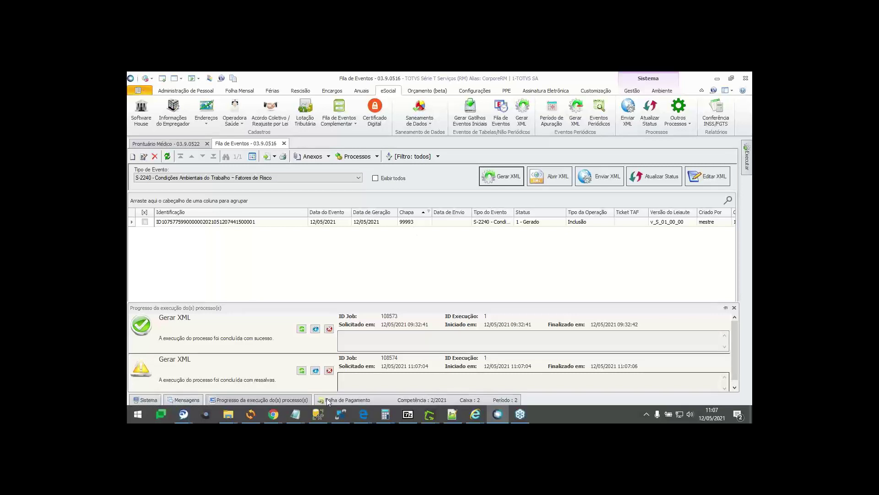
{"action": "mouse_move", "coordinate": [290, 399]}
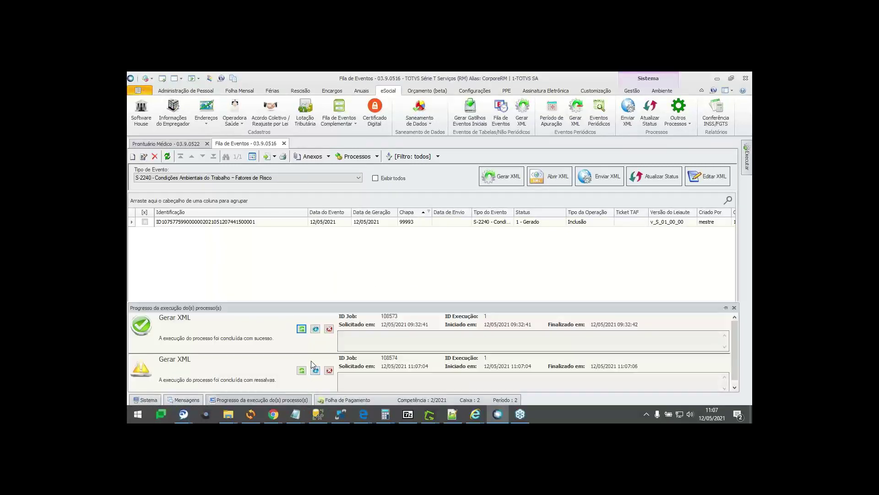
{"action": "left_click", "coordinate": [317, 370]}
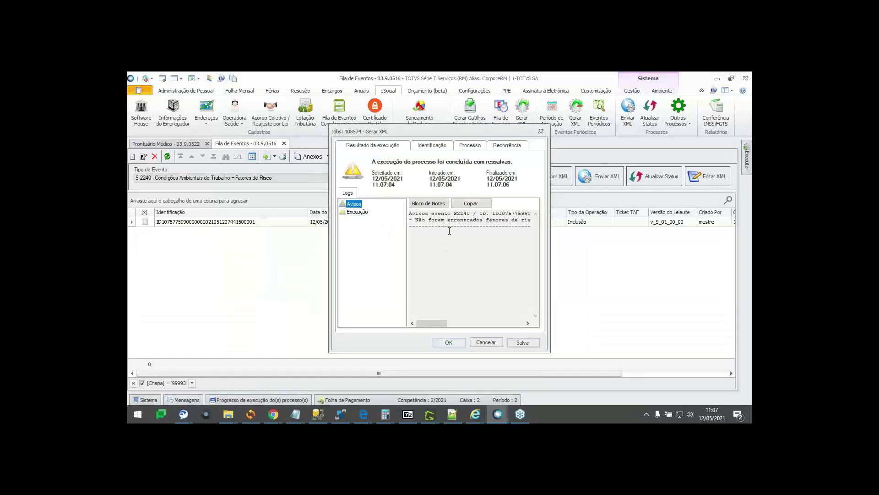
{"action": "left_click", "coordinate": [438, 206]}
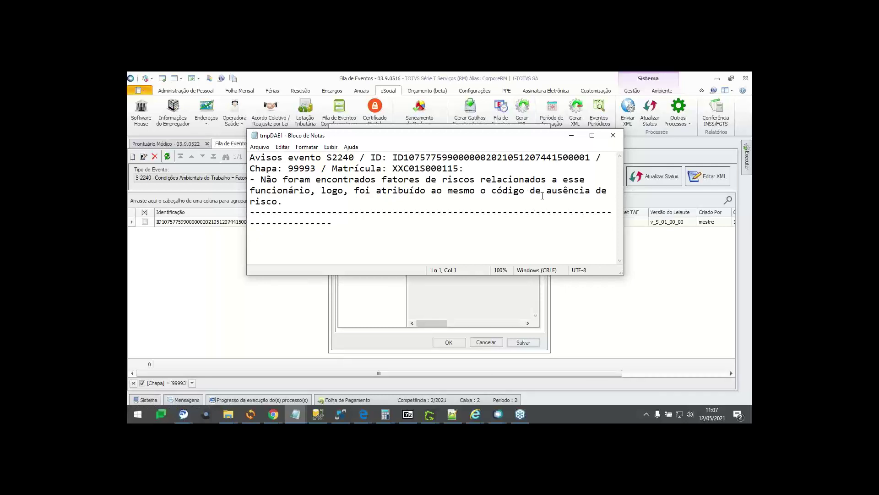
{"action": "left_click", "coordinate": [613, 135]}
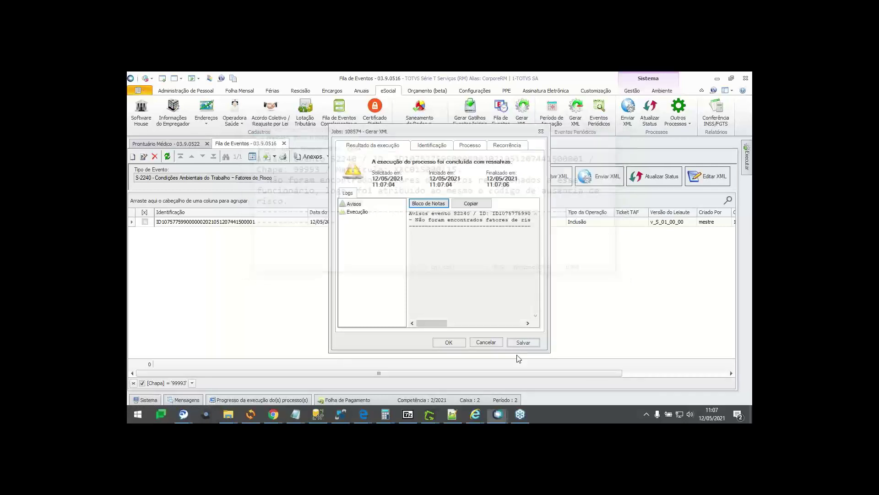
{"action": "left_click", "coordinate": [486, 343]}
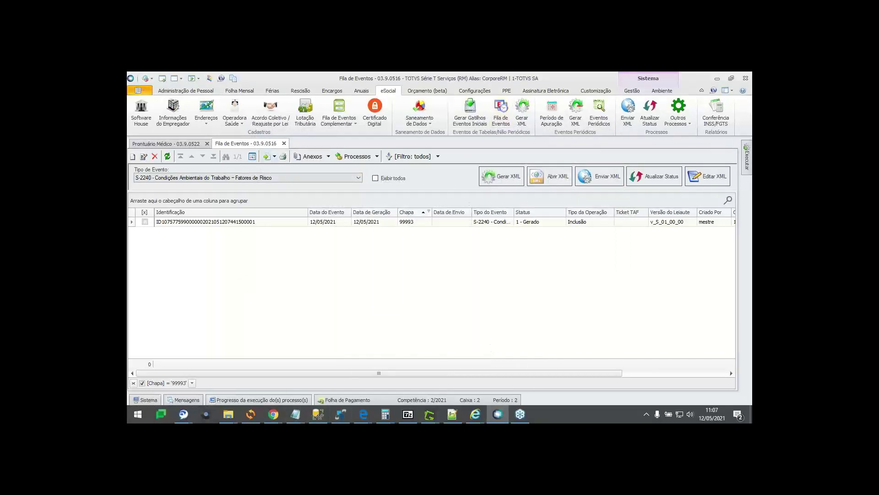
Step: Switch to the RH module Segurança e Saúde Ocupacional
{"action": "key", "text": "super+d"}
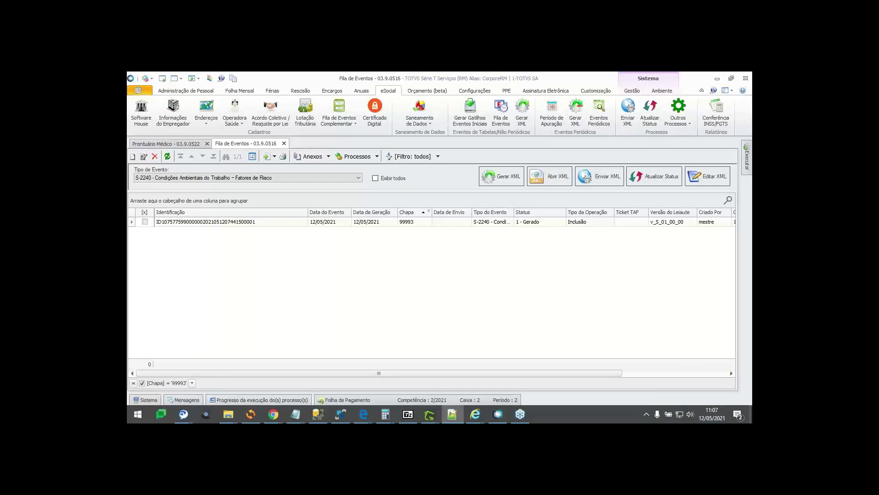
{"action": "left_click", "coordinate": [140, 90]}
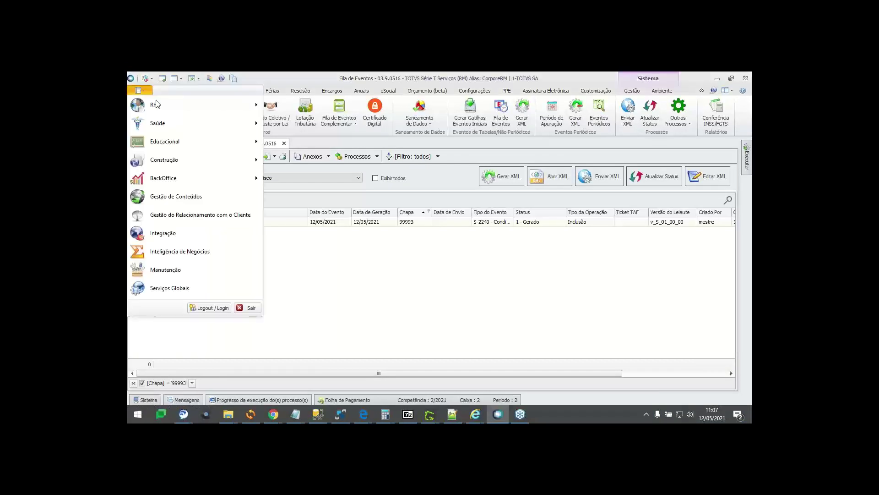
{"action": "mouse_move", "coordinate": [238, 105]}
{"action": "left_click", "coordinate": [328, 161]}
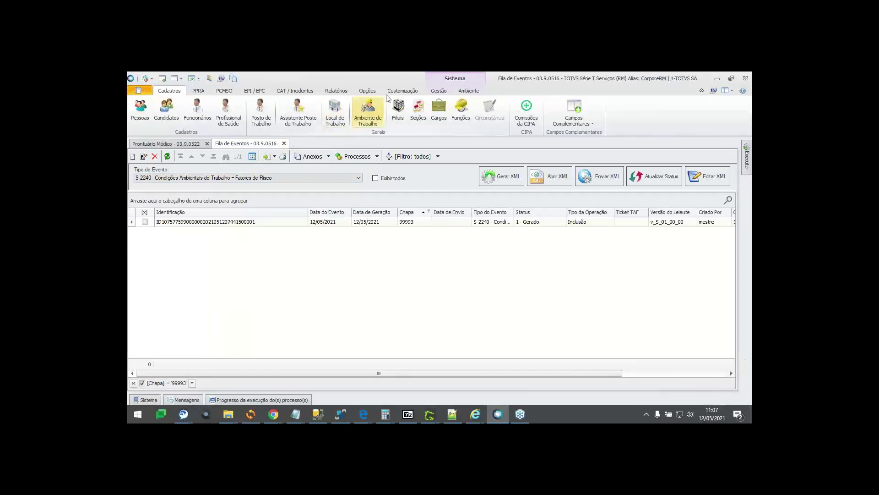
Step: Examine the 23.00.07 - Profissiografia options in the module's process implementation assistant, leaving it without saving
{"action": "left_click", "coordinate": [468, 91]}
{"action": "left_click", "coordinate": [362, 120]}
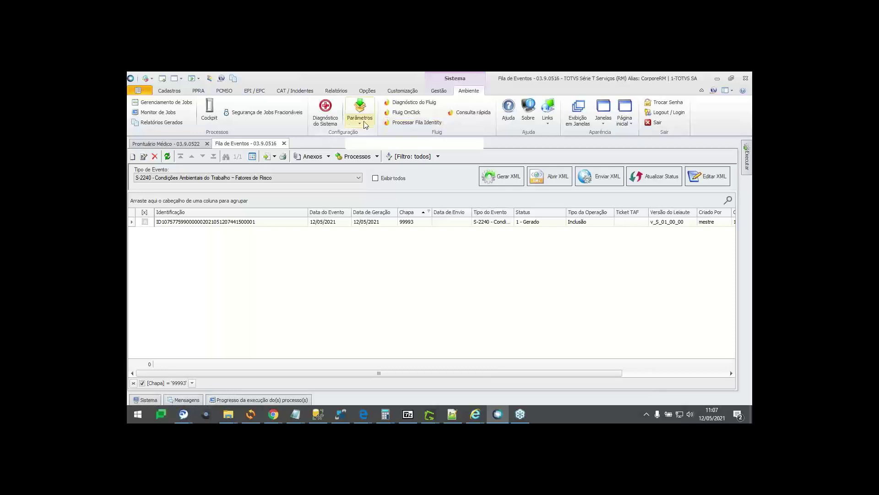
{"action": "left_click", "coordinate": [385, 134]}
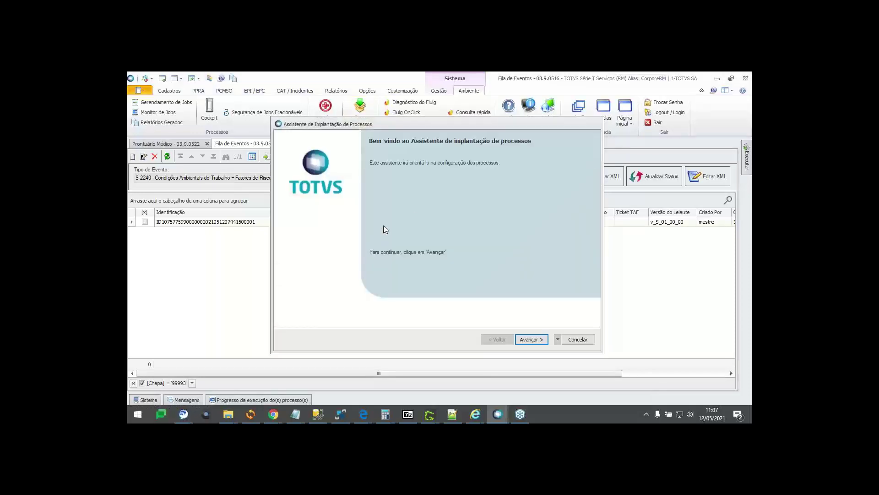
{"action": "left_click", "coordinate": [531, 339]}
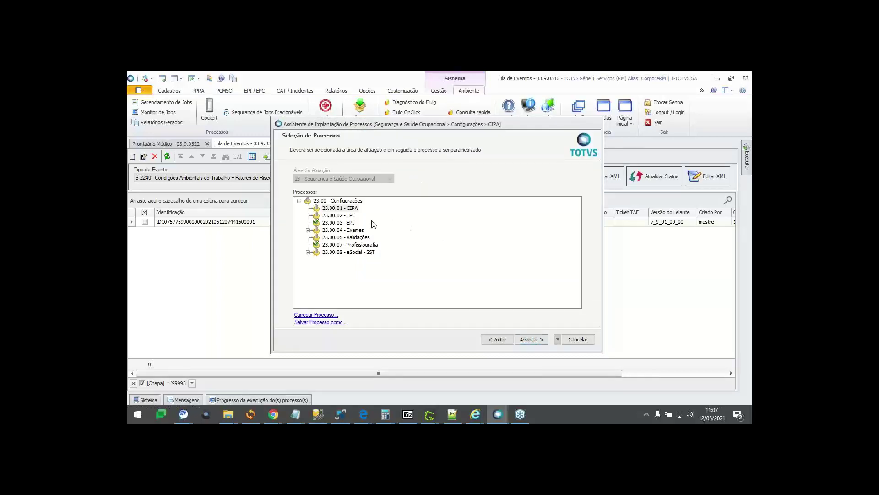
{"action": "left_click", "coordinate": [361, 245]}
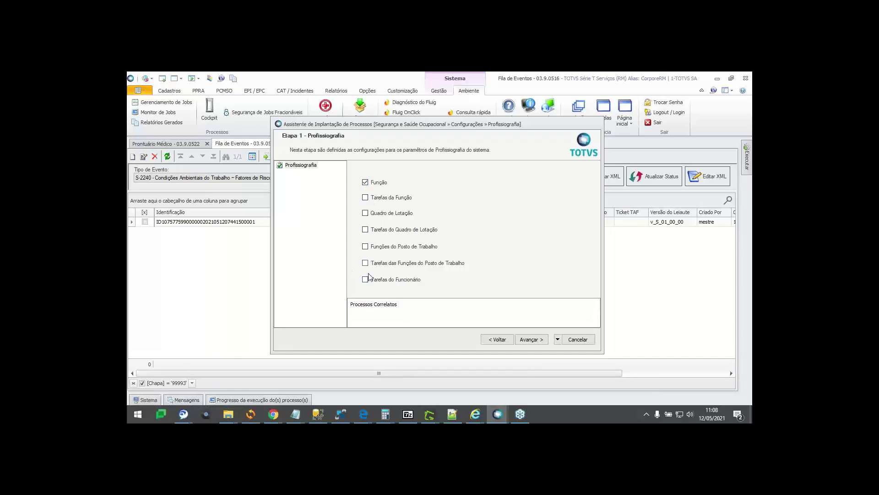
{"action": "left_click", "coordinate": [365, 197]}
{"action": "left_click", "coordinate": [365, 213]}
{"action": "left_click", "coordinate": [579, 340]}
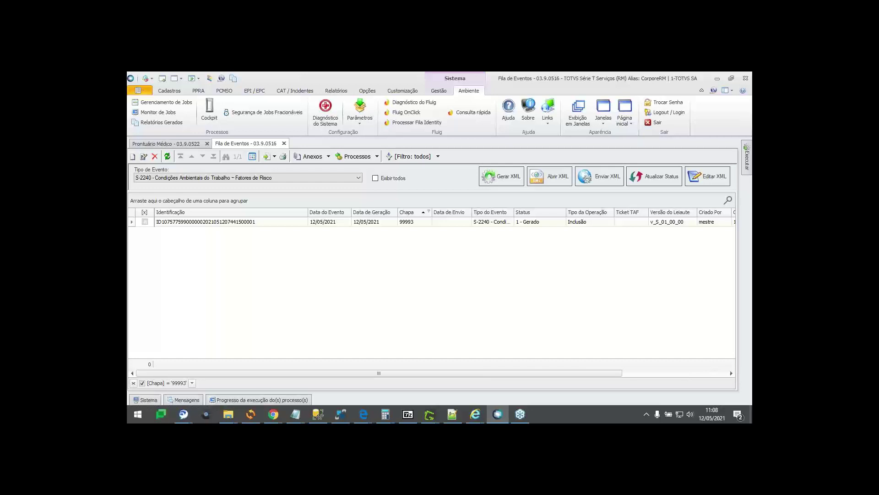
Step: Open the PPRA agent types list using the saved filter Novo filtro 1
{"action": "left_click", "coordinate": [216, 90]}
{"action": "left_click", "coordinate": [200, 91]}
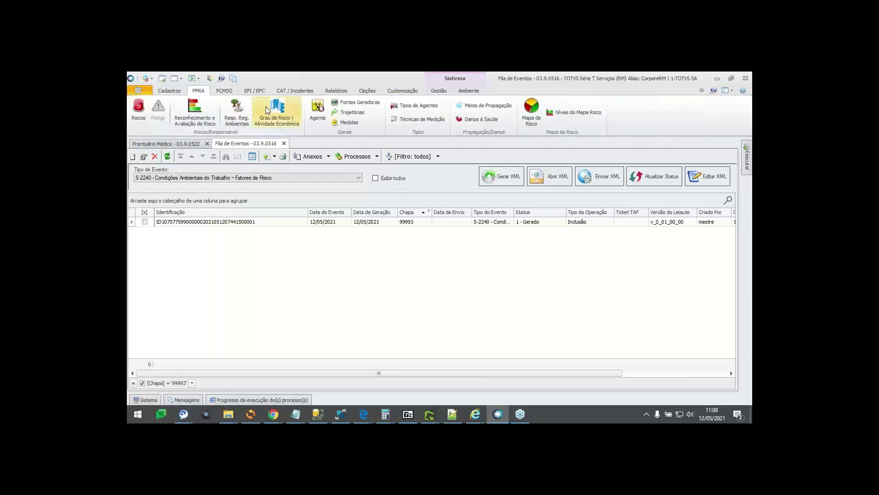
{"action": "left_click", "coordinate": [406, 108]}
{"action": "left_click", "coordinate": [367, 155]}
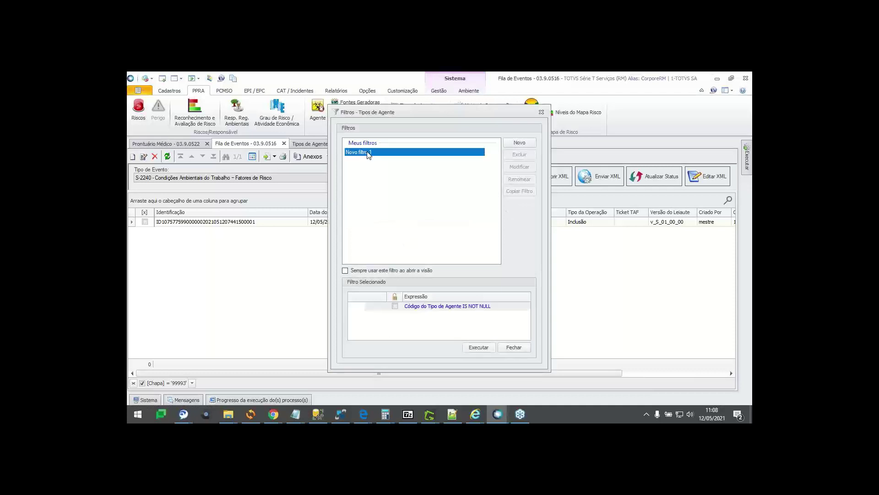
{"action": "double_click", "coordinate": [368, 155]}
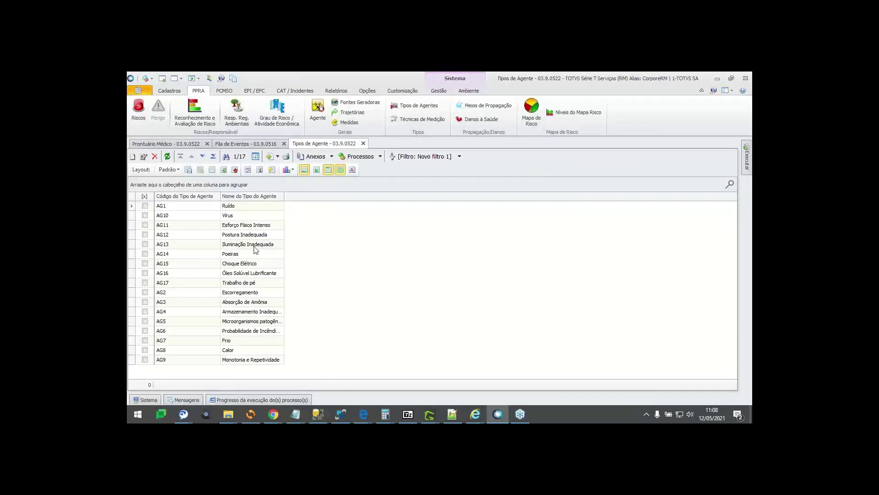
Step: Examine the Iluminação Inadequada agent type (AG13) and its grouping agent Riscos Físicos without saving, then close the agent types list
{"action": "double_click", "coordinate": [256, 249]}
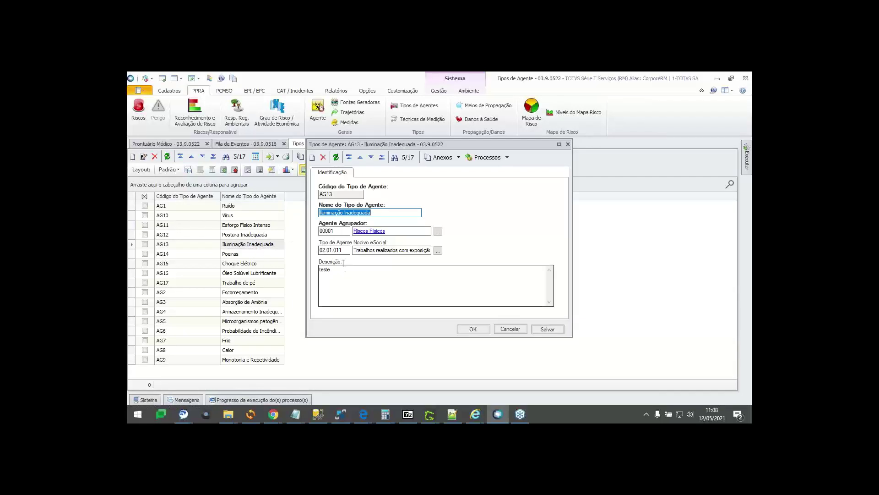
{"action": "left_click", "coordinate": [368, 231]}
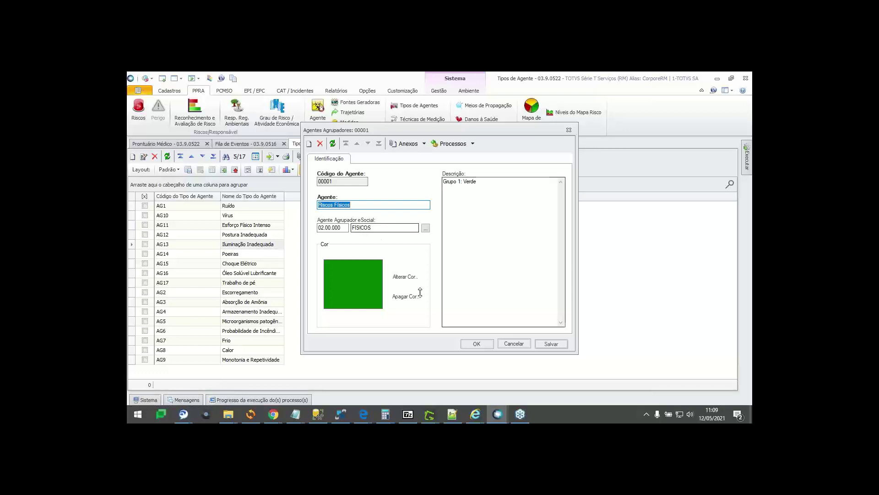
{"action": "left_click", "coordinate": [516, 344]}
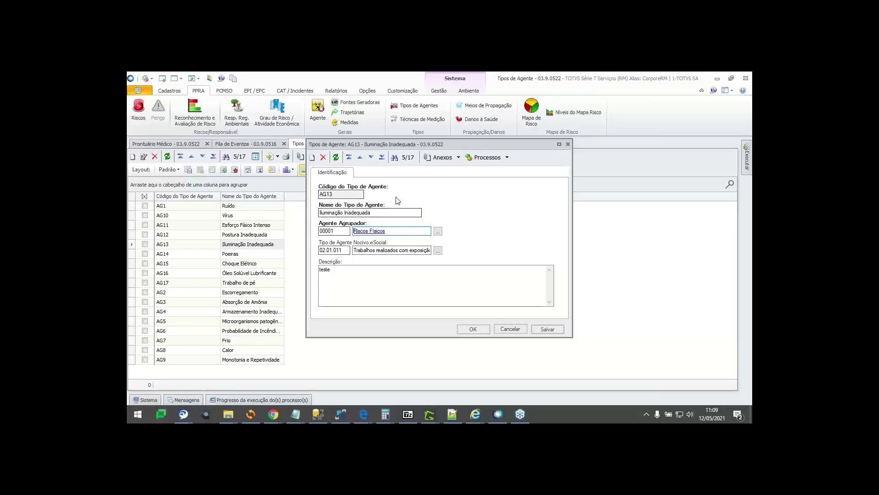
{"action": "left_click", "coordinate": [510, 330]}
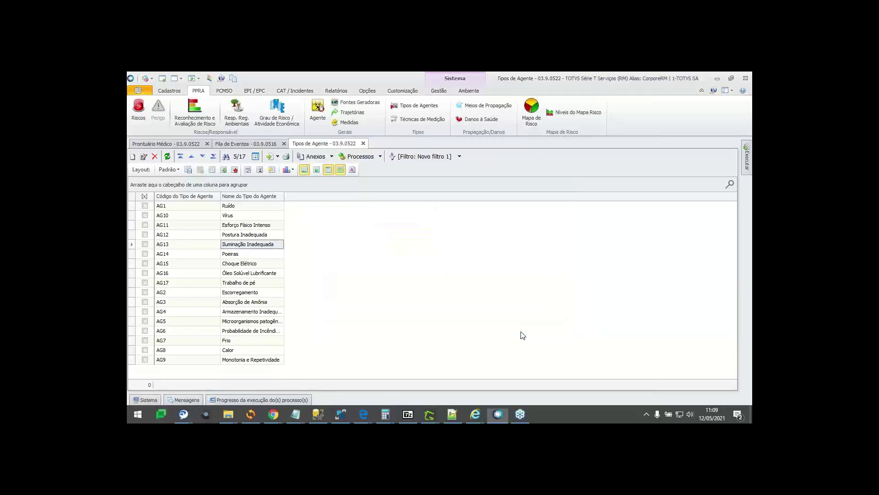
{"action": "left_click", "coordinate": [363, 143]}
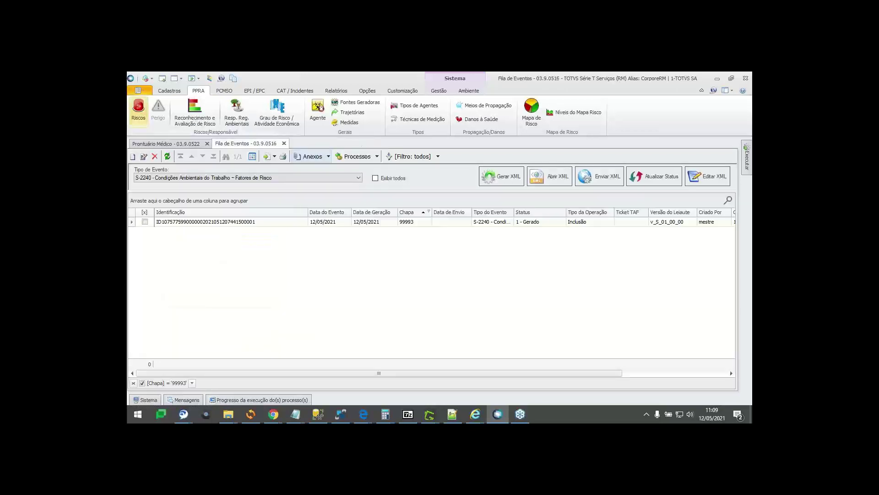
Step: Open the PPRA risks list with the Todos filter and check the harmful agent type linked to risk 00017 Iluminação Inadequada
{"action": "left_click", "coordinate": [134, 112]}
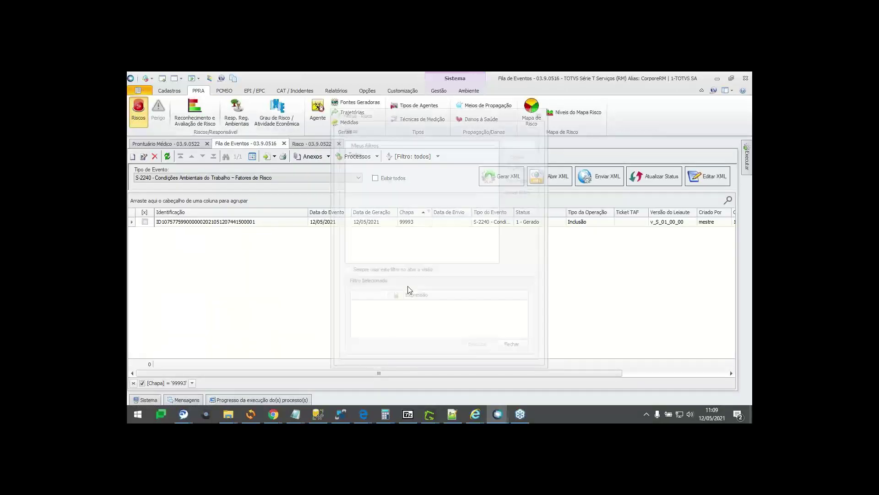
{"action": "double_click", "coordinate": [351, 152]}
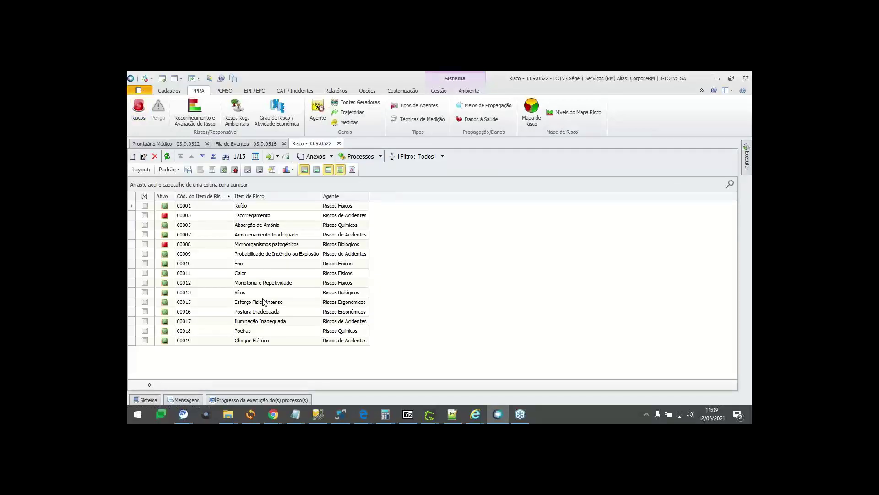
{"action": "double_click", "coordinate": [272, 321]}
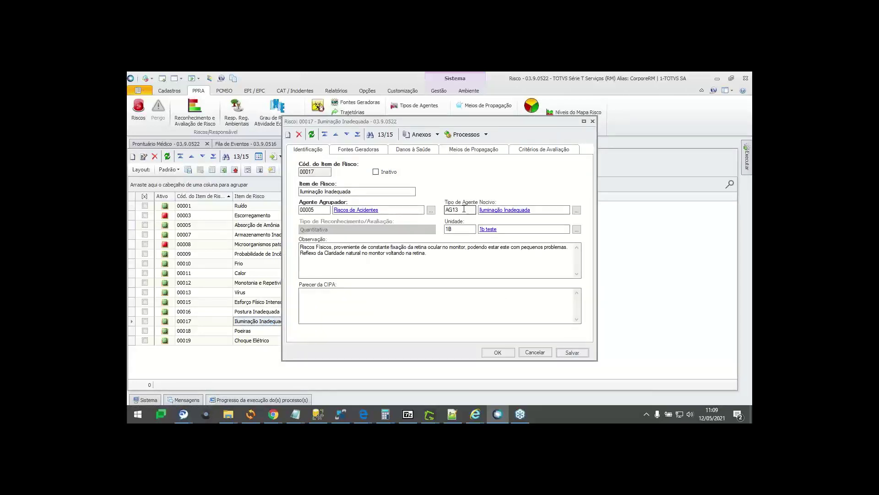
{"action": "left_click", "coordinate": [493, 211]}
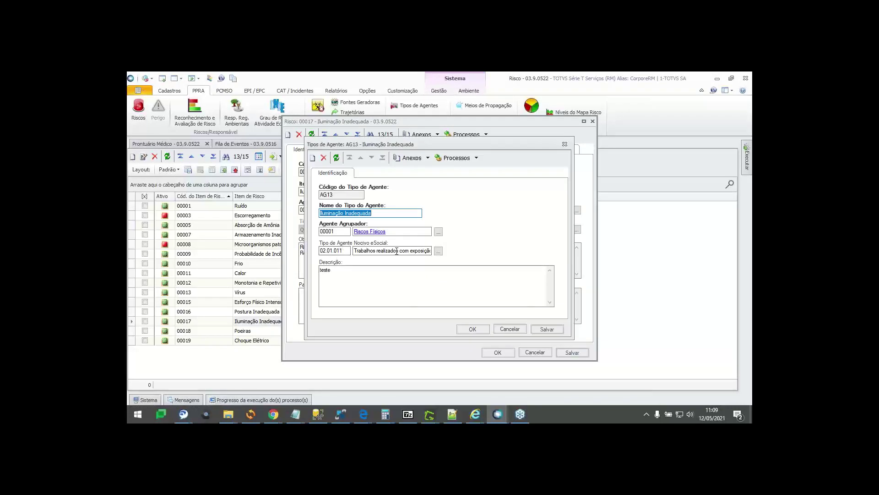
{"action": "left_click", "coordinate": [509, 328]}
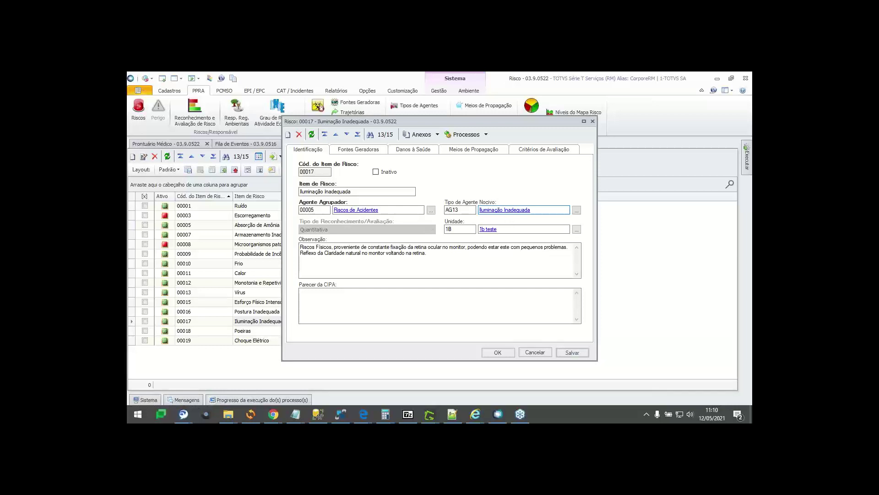
Step: Review the Óculos proteção física record in the risk's EPI/EPC attachments, then close the risk without saving
{"action": "left_click", "coordinate": [434, 137]}
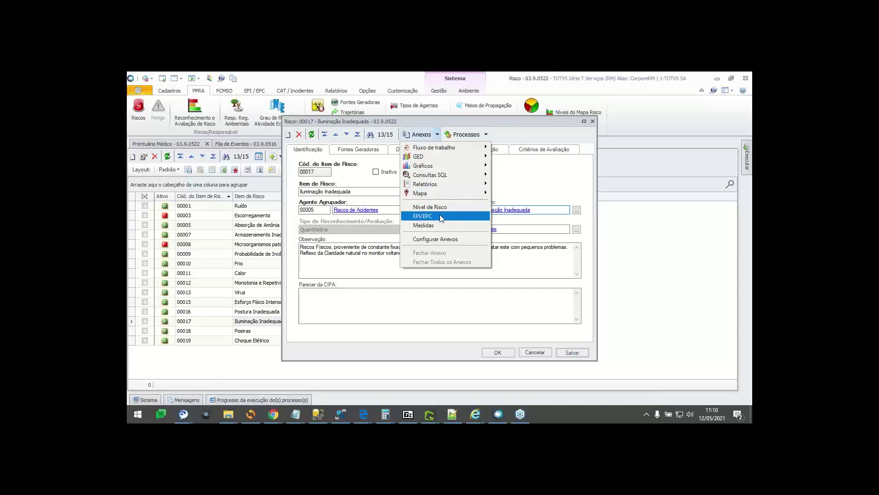
{"action": "left_click", "coordinate": [439, 215]}
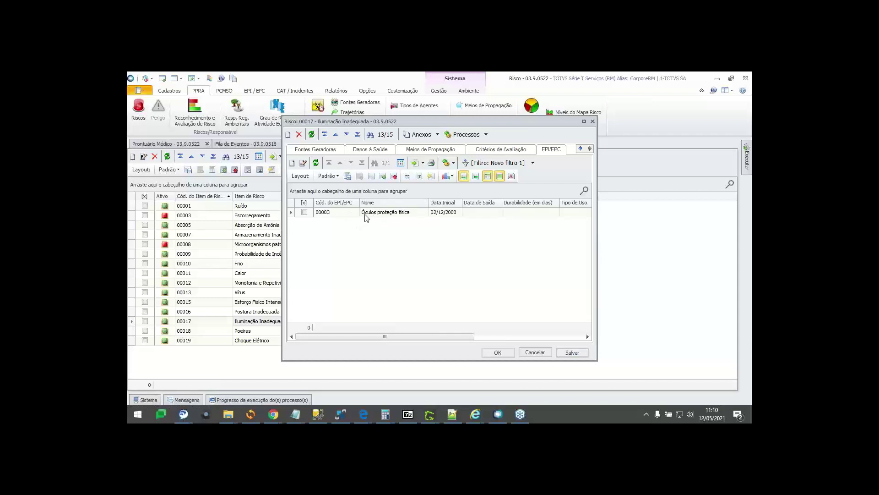
{"action": "double_click", "coordinate": [381, 212]}
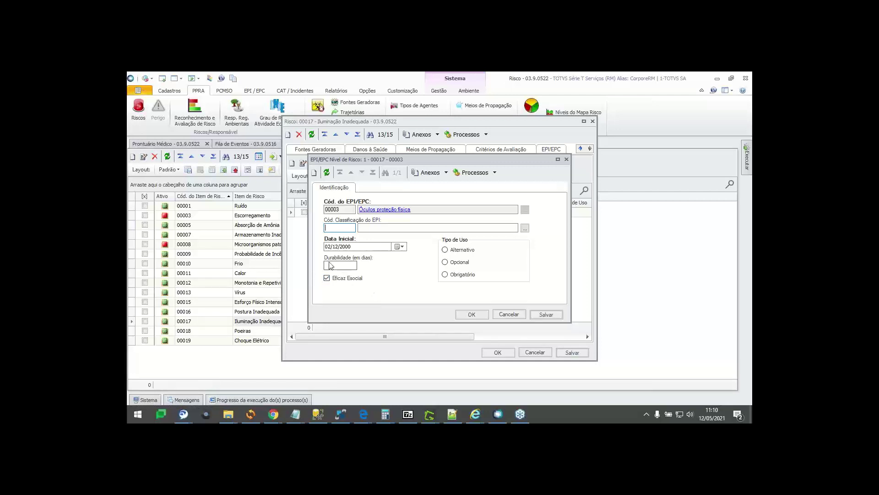
{"action": "left_click", "coordinate": [504, 315]}
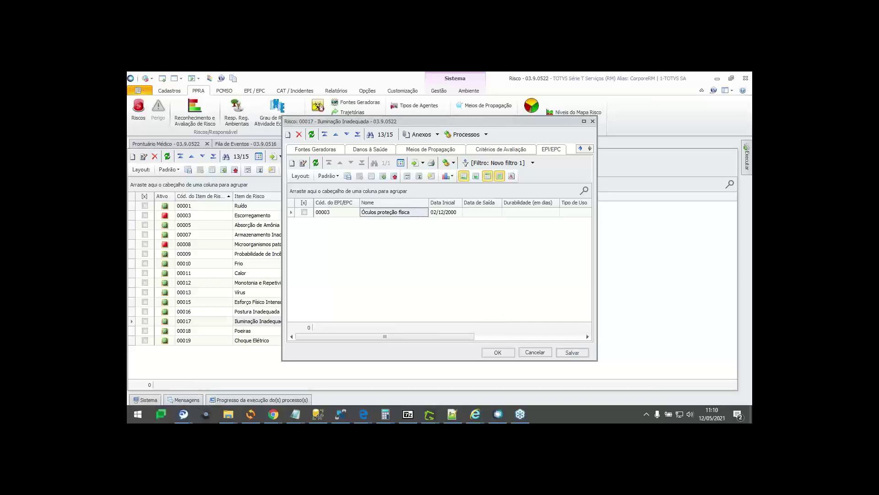
{"action": "left_click", "coordinate": [593, 121]}
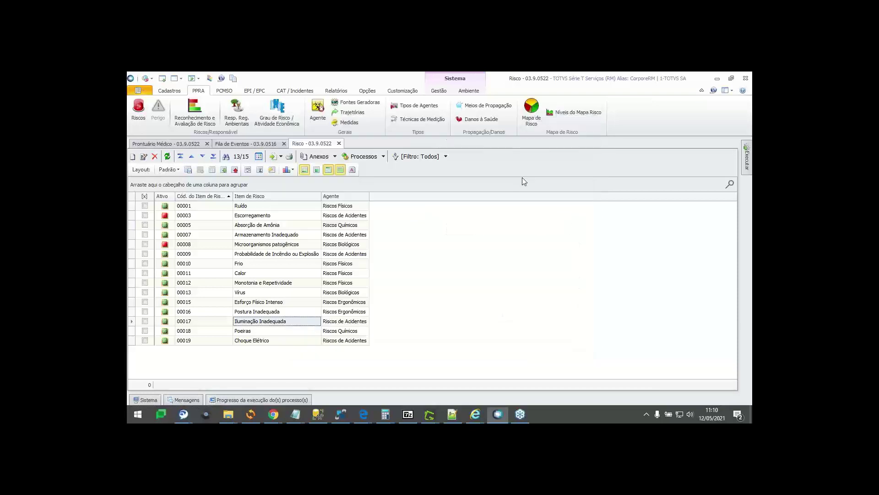
Step: Open the environmental records responsibles list with Novo filtro 1 and view the second Filial Belo Horizonte record starting 01/01/1999 without saving
{"action": "left_click", "coordinate": [339, 170]}
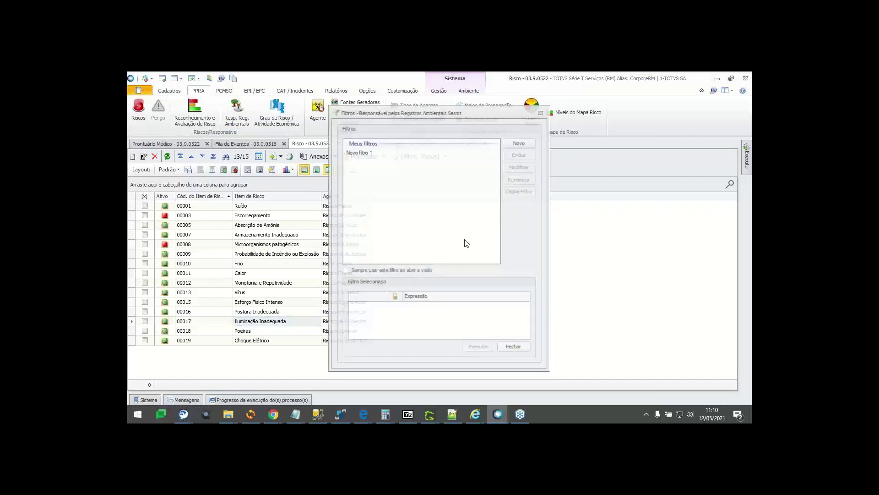
{"action": "left_click", "coordinate": [484, 346]}
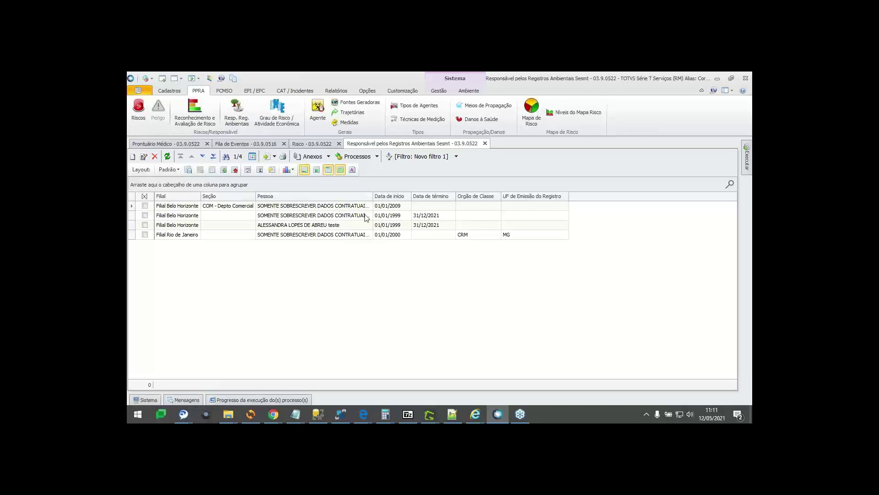
{"action": "double_click", "coordinate": [352, 224]}
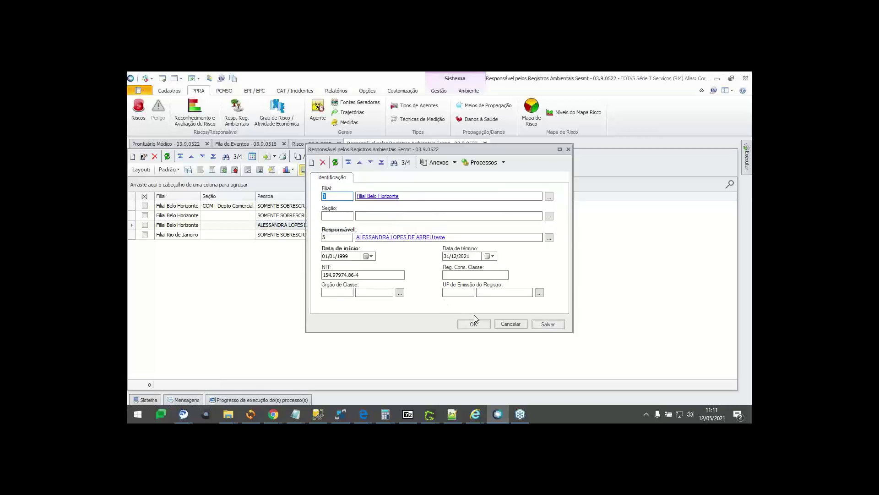
{"action": "left_click", "coordinate": [510, 323]}
Step: Examine the NIT, class council registration, class body and issuing state of the Filial Rio de Janeiro responsible, leaving without saving
{"action": "left_click", "coordinate": [395, 236]}
{"action": "double_click", "coordinate": [396, 237]}
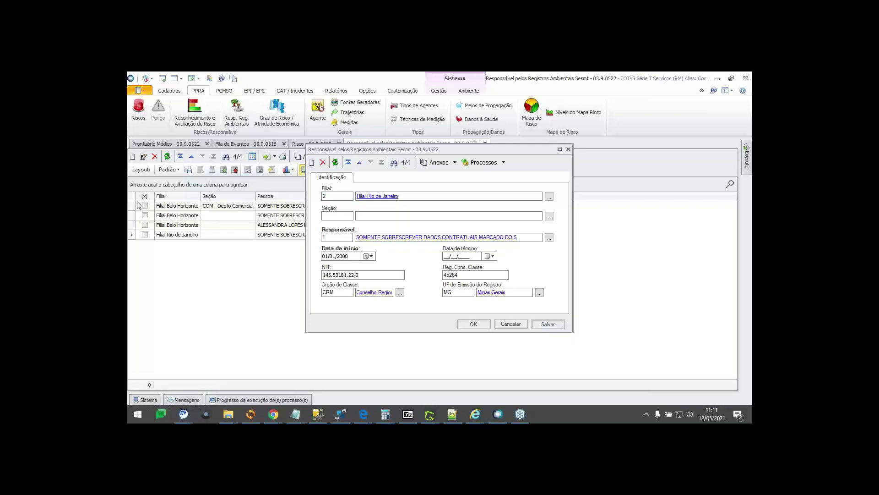
{"action": "key", "text": "Tab"}
{"action": "key", "text": "Tab"}
{"action": "key", "text": "Tab"}
{"action": "key", "text": "Tab"}
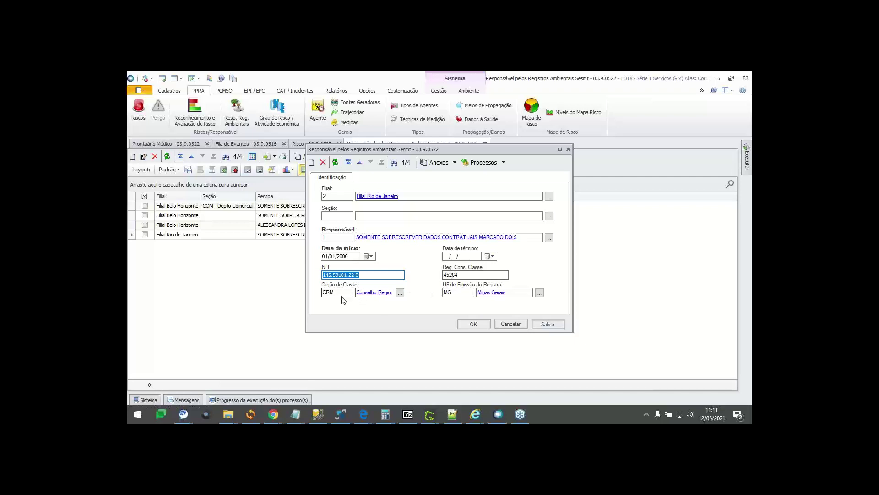
{"action": "left_click", "coordinate": [473, 275]}
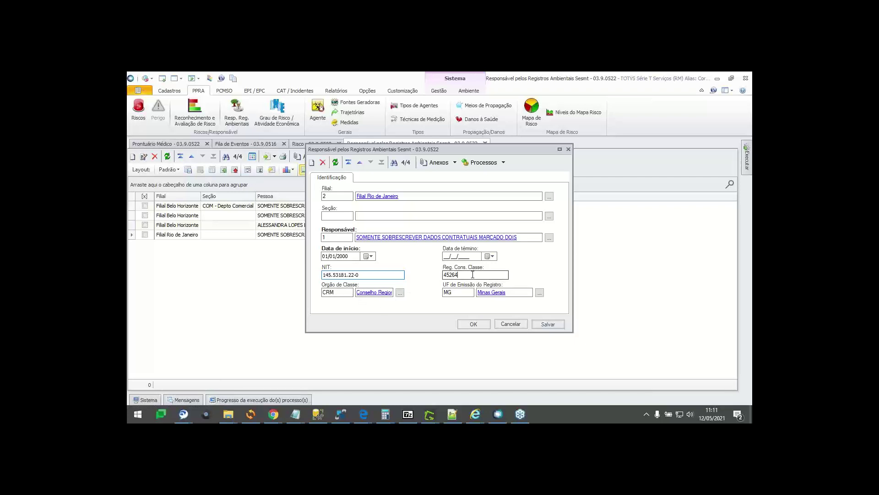
{"action": "double_click", "coordinate": [473, 275]}
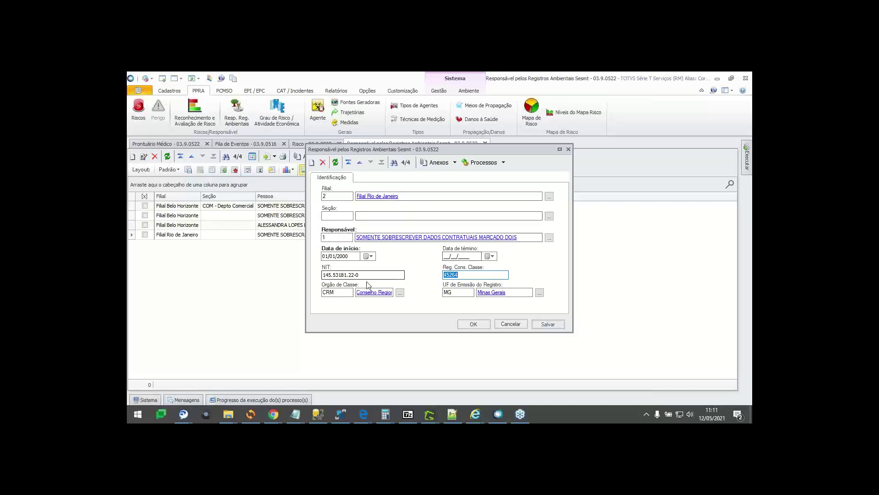
{"action": "left_click", "coordinate": [512, 325]}
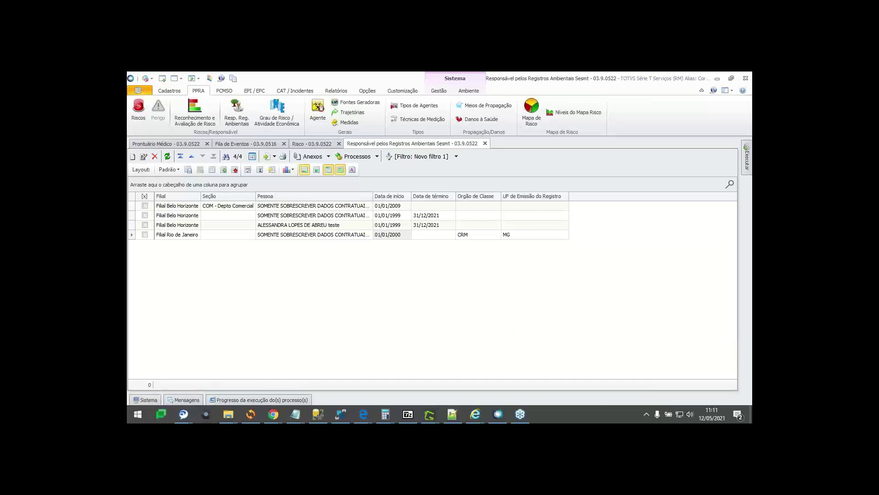
Step: Open the EPI and EPC catalogue using the saved filter Novo filtro 1
{"action": "left_click", "coordinate": [255, 90]}
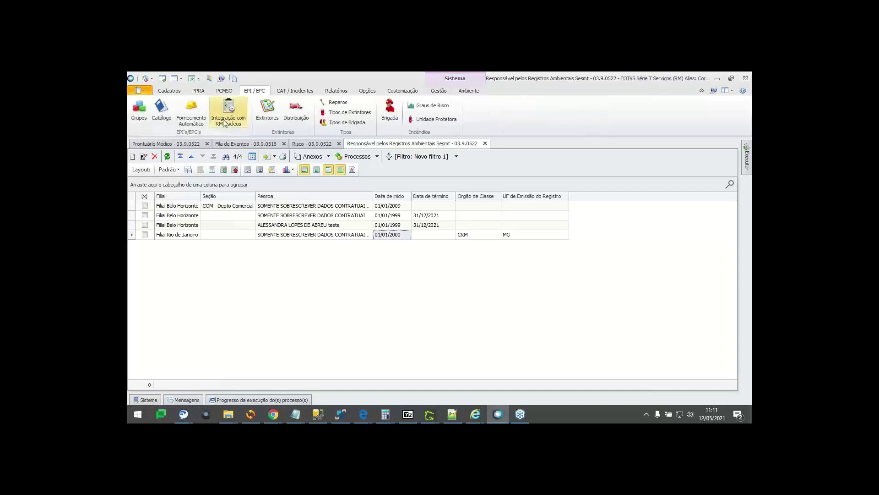
{"action": "left_click", "coordinate": [160, 120]}
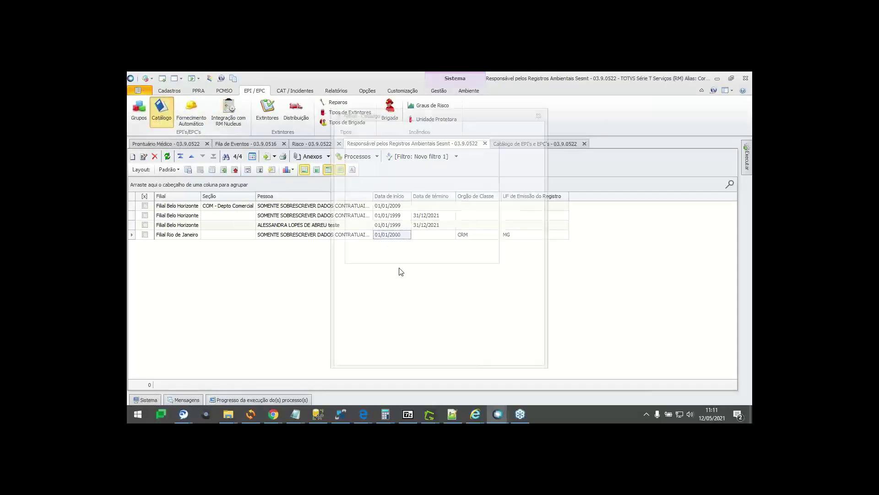
{"action": "double_click", "coordinate": [379, 152]}
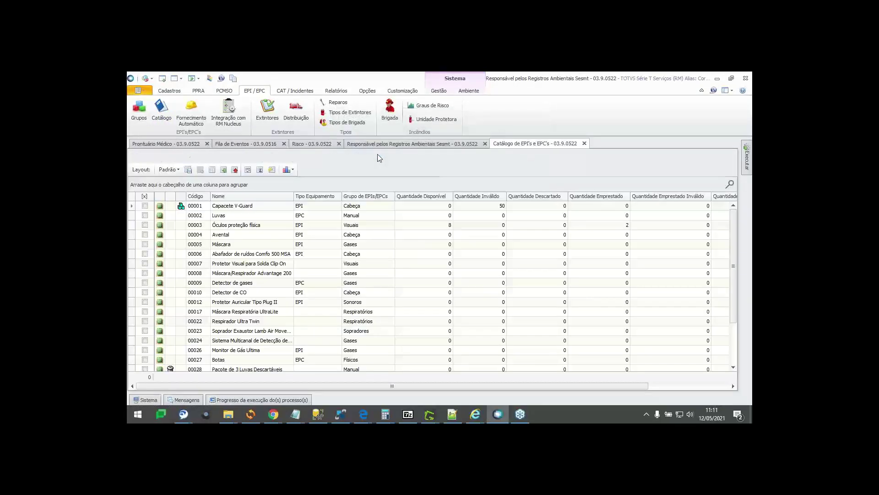
Step: Show the EPI/EPC do Catálogo attachment for Óculos proteção física using the Todos filter
{"action": "left_click", "coordinate": [229, 225]}
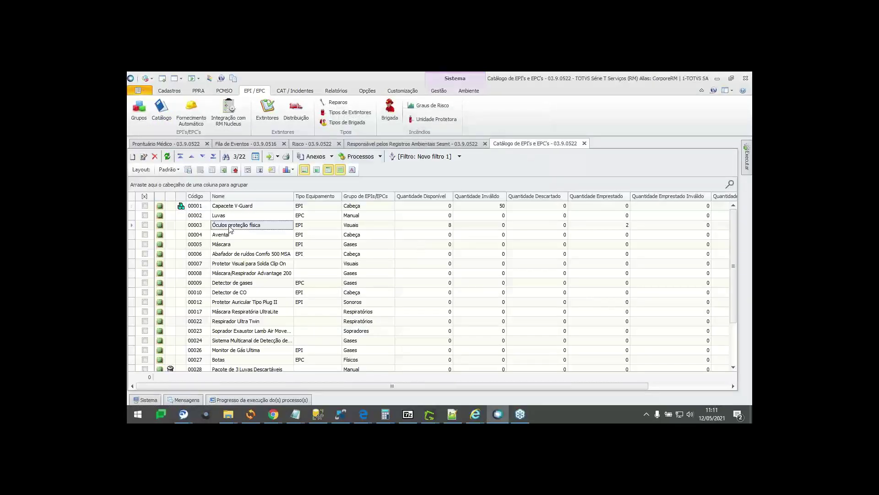
{"action": "left_click", "coordinate": [331, 157]}
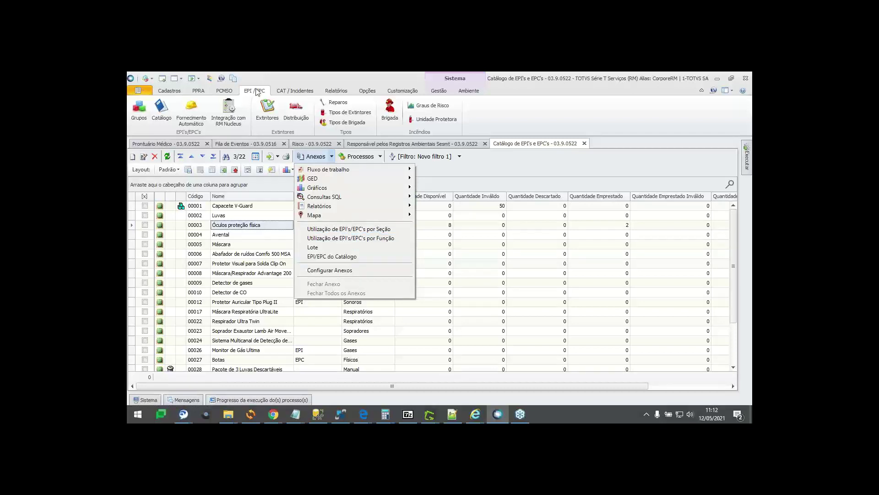
{"action": "left_click", "coordinate": [342, 258]}
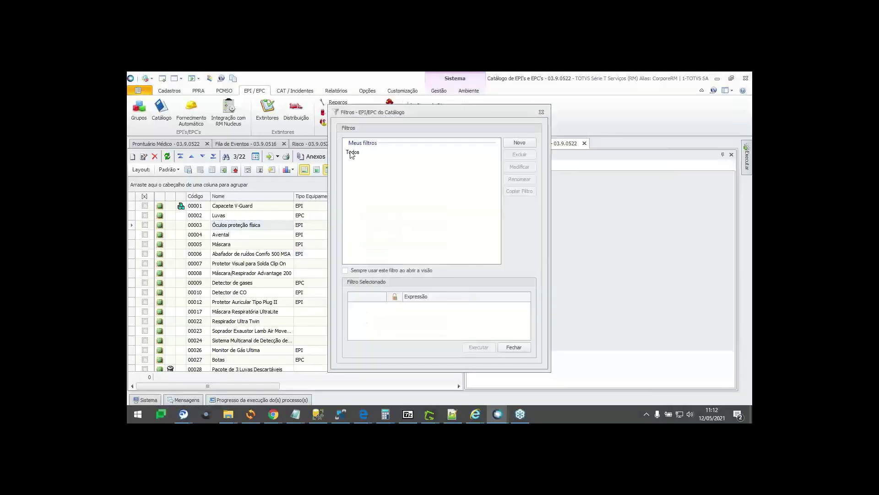
{"action": "double_click", "coordinate": [352, 155]}
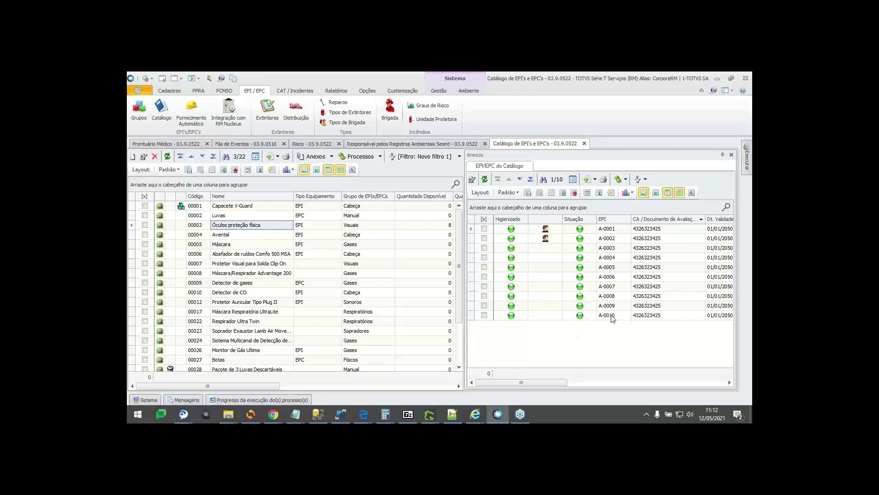
Step: Review the C.A. document, C.A. validity, durability, acquisition and expiry date columns of item A-0010
{"action": "left_click", "coordinate": [612, 317]}
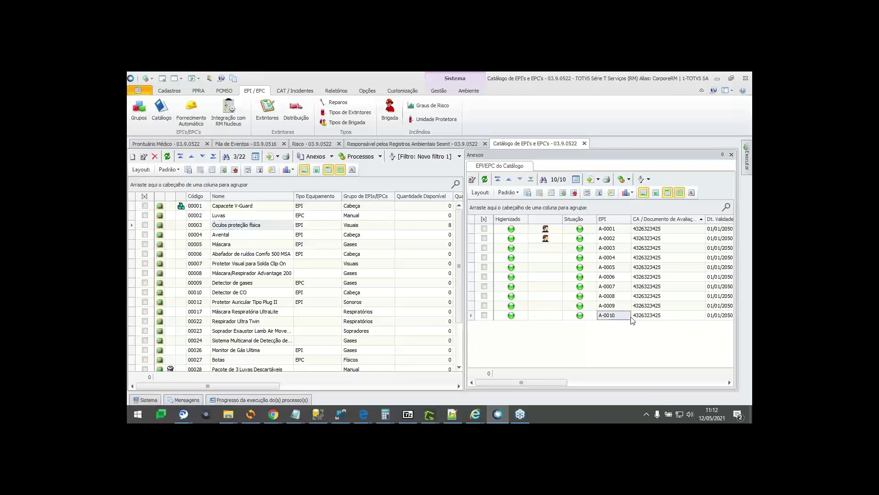
{"action": "left_click", "coordinate": [655, 315]}
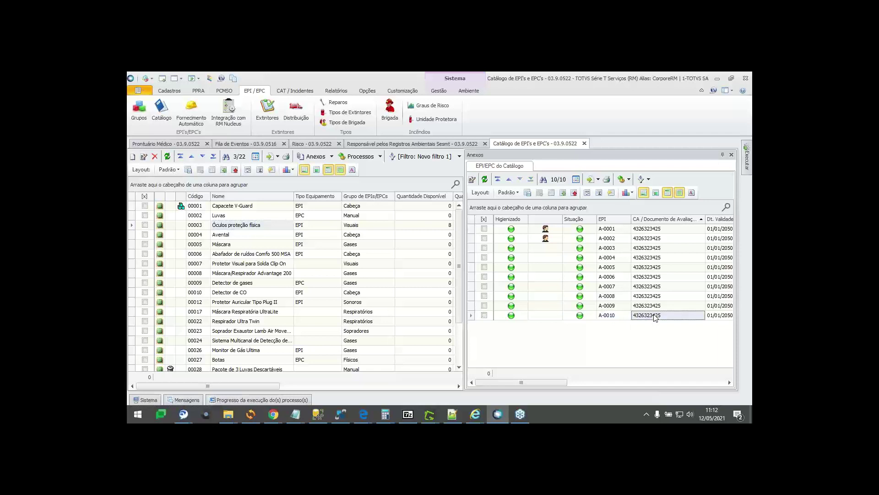
{"action": "key", "text": "Tab"}
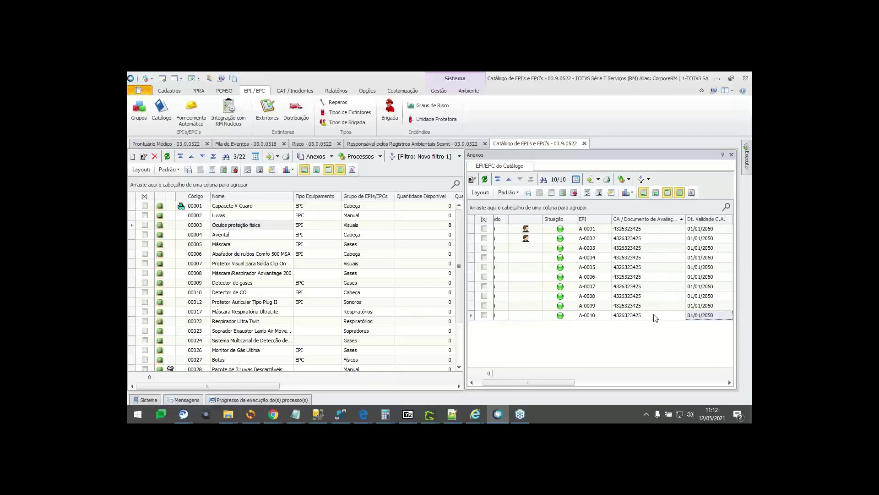
{"action": "key", "text": "Tab"}
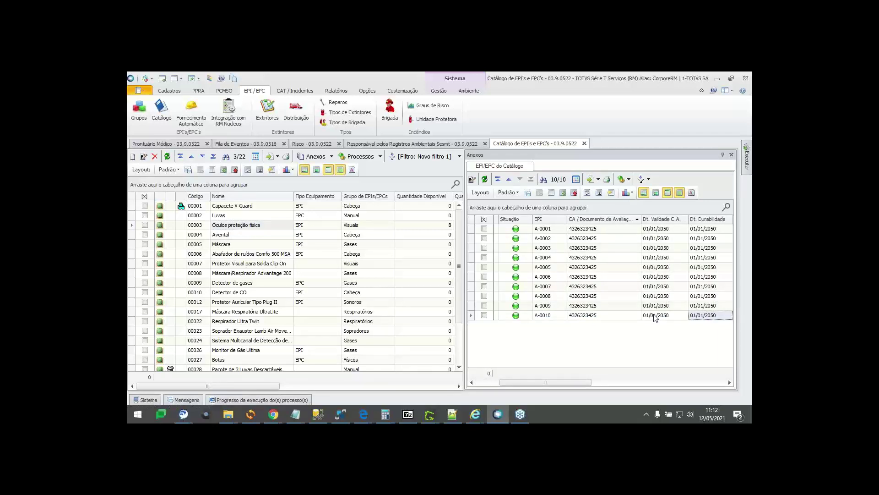
{"action": "key", "text": "Tab"}
{"action": "key", "text": "Tab"}
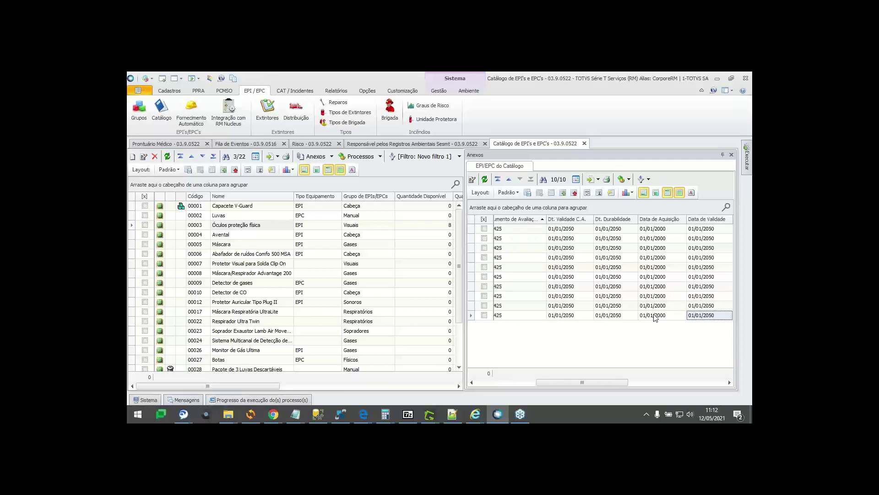
Step: Close the EPI and EPC catalogue and open the PPRA Reconhecimento/Avaliação de Riscos records using the filter Novo filtro 1
{"action": "left_click_drag", "start_coordinate": [562, 381], "coordinate": [495, 384]}
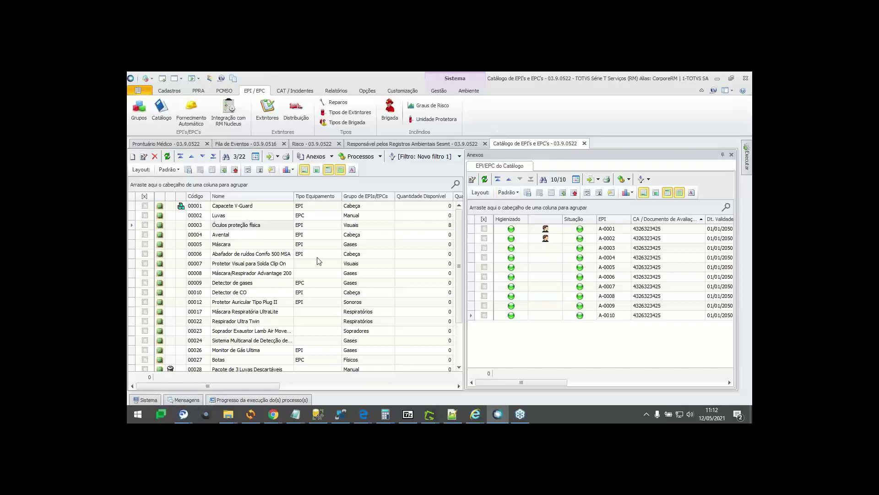
{"action": "left_click", "coordinate": [584, 144]}
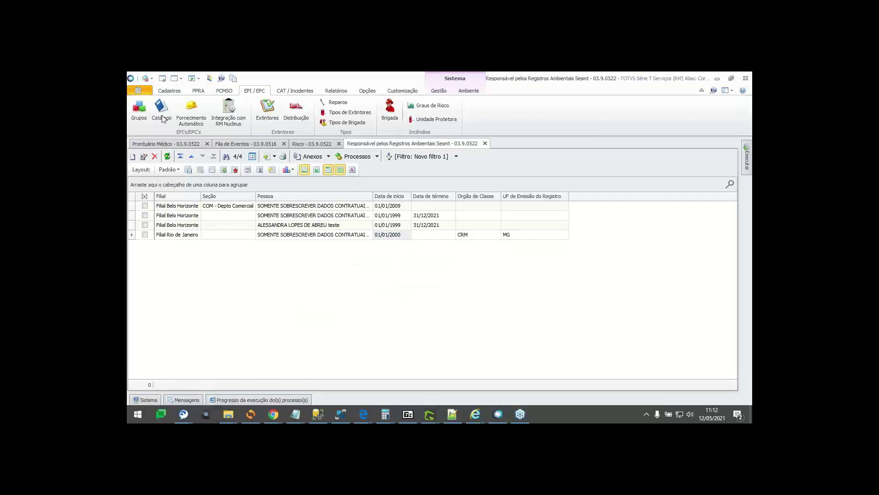
{"action": "left_click", "coordinate": [226, 91]}
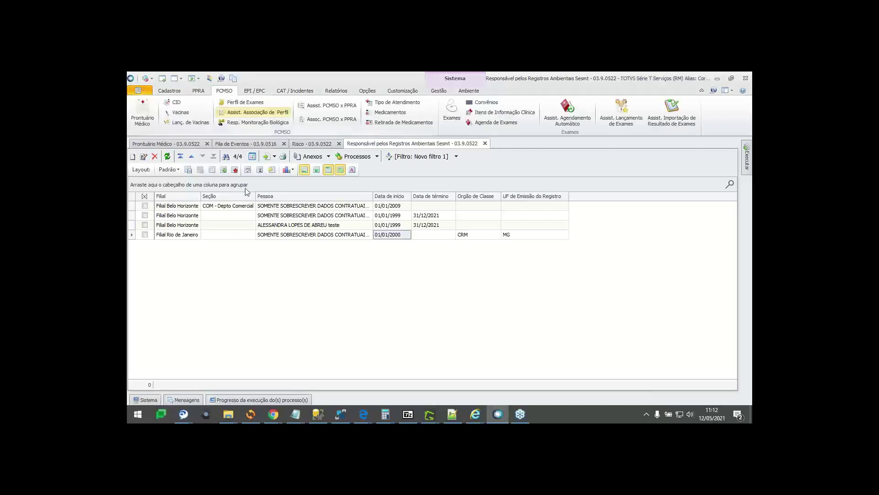
{"action": "left_click", "coordinate": [200, 90]}
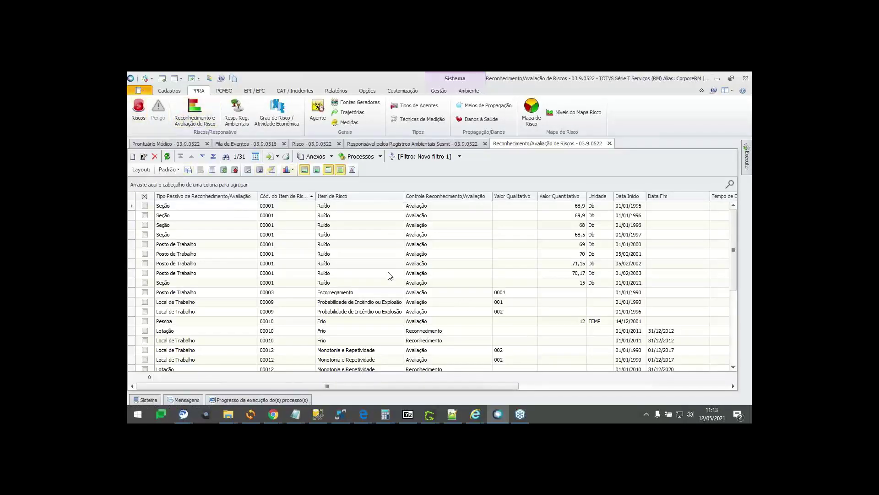
Step: Examine the sections tied to the FRJ - Administração workplace in the first Iluminação Inadequada evaluation, leaving both records without saving
{"action": "scroll", "coordinate": [397, 272], "scroll_direction": "down", "scroll_amount": 5}
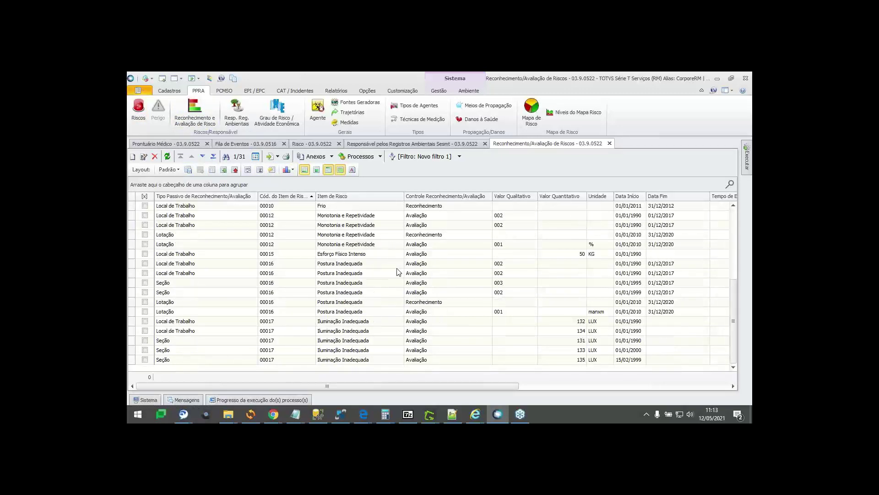
{"action": "left_click", "coordinate": [465, 321]}
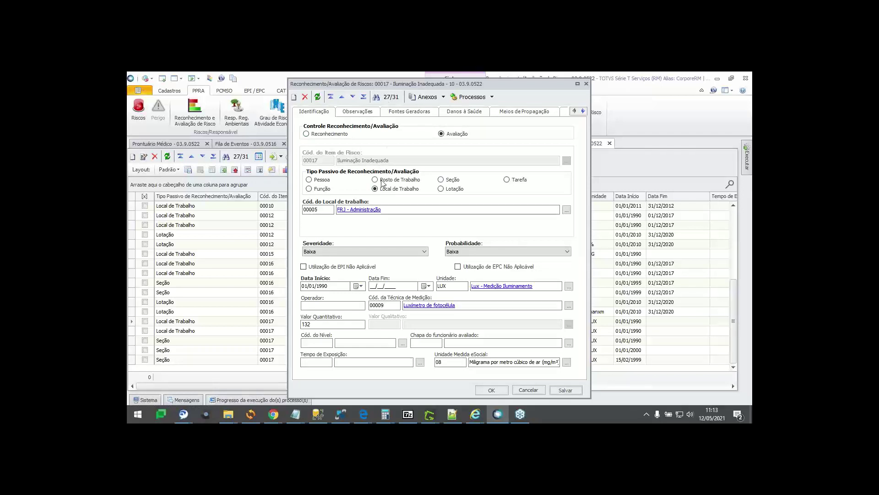
{"action": "left_click", "coordinate": [362, 215]}
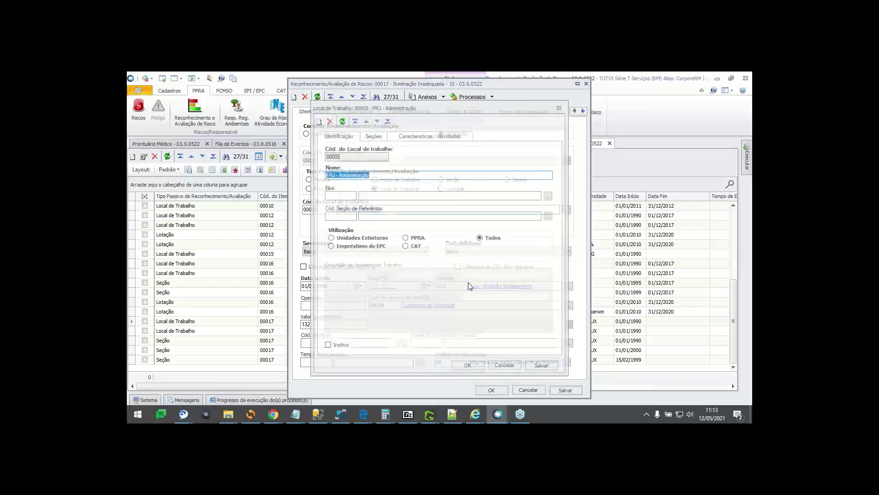
{"action": "left_click", "coordinate": [373, 135]}
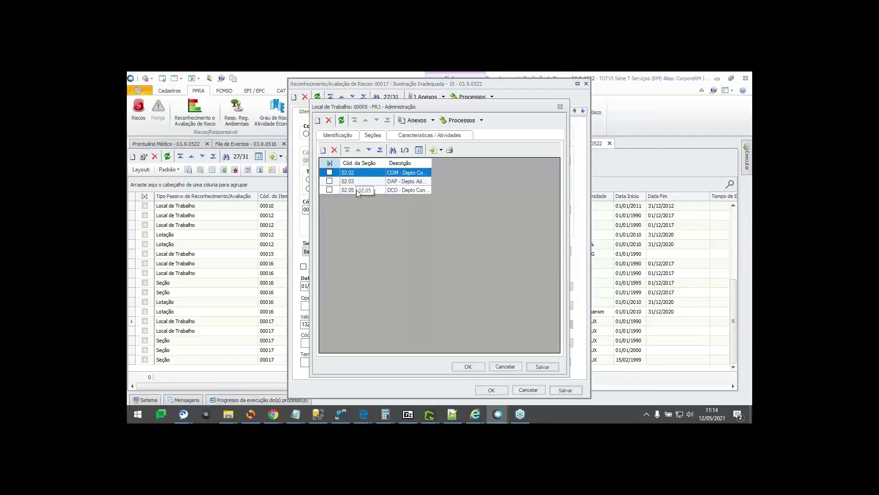
{"action": "left_click", "coordinate": [506, 368]}
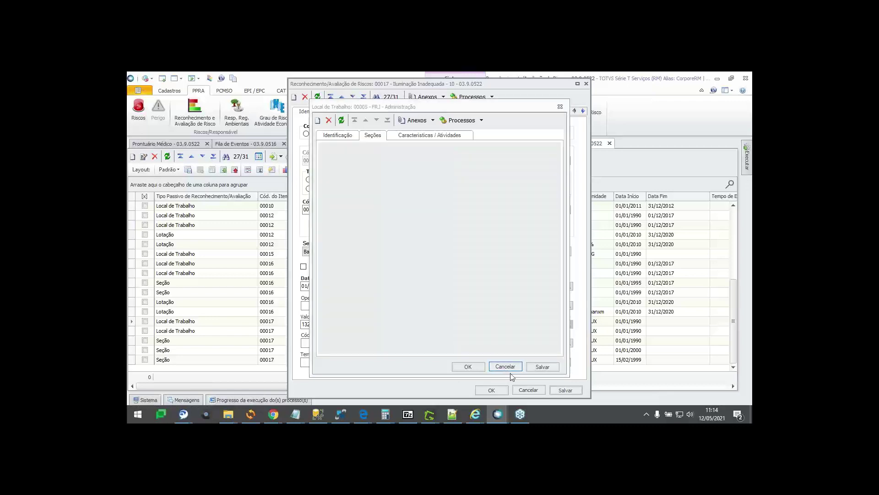
{"action": "left_click", "coordinate": [534, 392]}
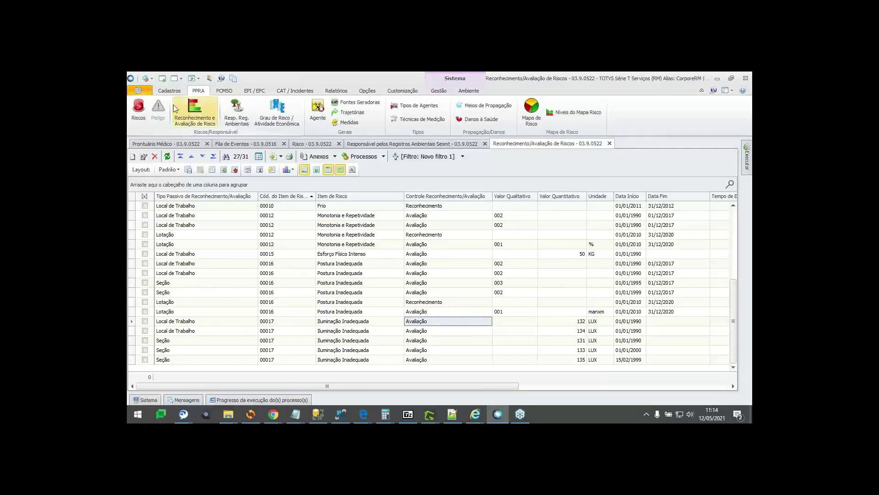
Step: Switch to the Folha de Pagamento module and list the S-2240 - Condições Ambientais do Trabalho events in the eSocial Fila de Eventos
{"action": "left_click", "coordinate": [137, 91]}
{"action": "mouse_move", "coordinate": [215, 105]}
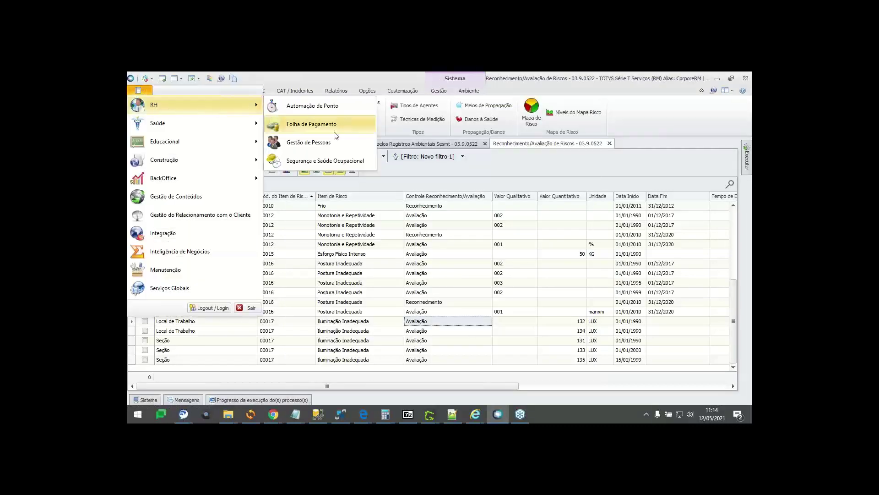
{"action": "left_click", "coordinate": [311, 124]}
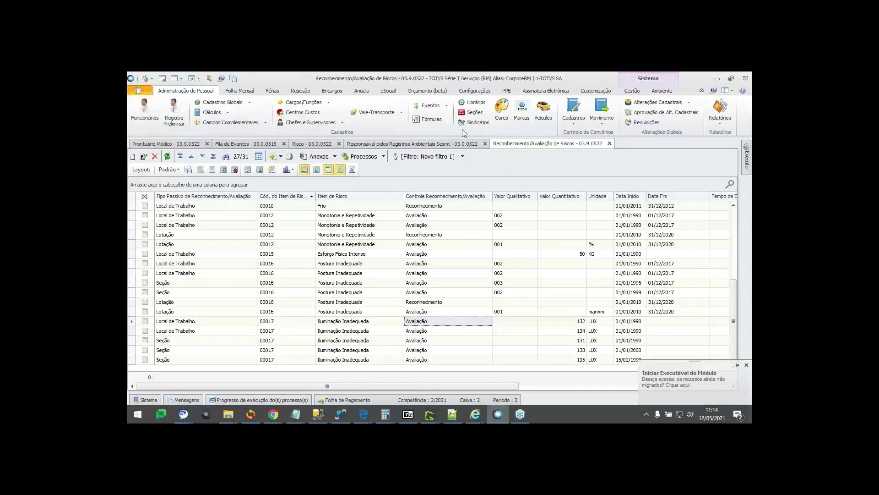
{"action": "left_click", "coordinate": [392, 91]}
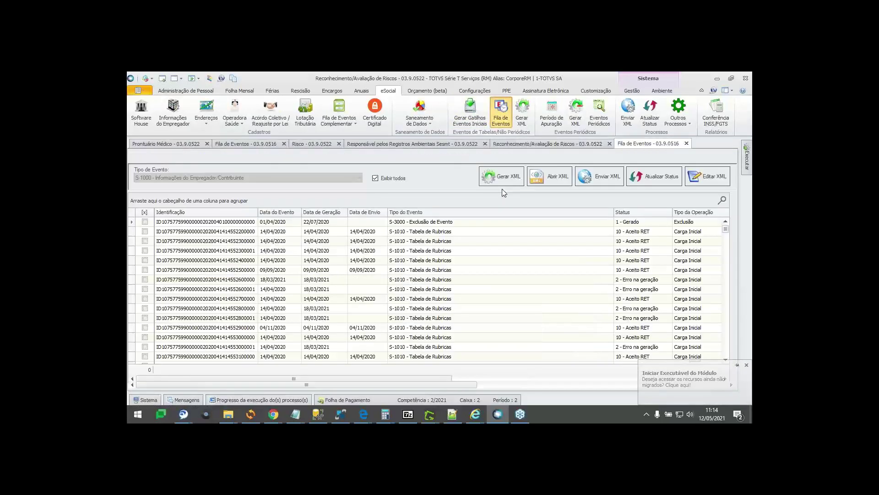
{"action": "left_click", "coordinate": [358, 178]}
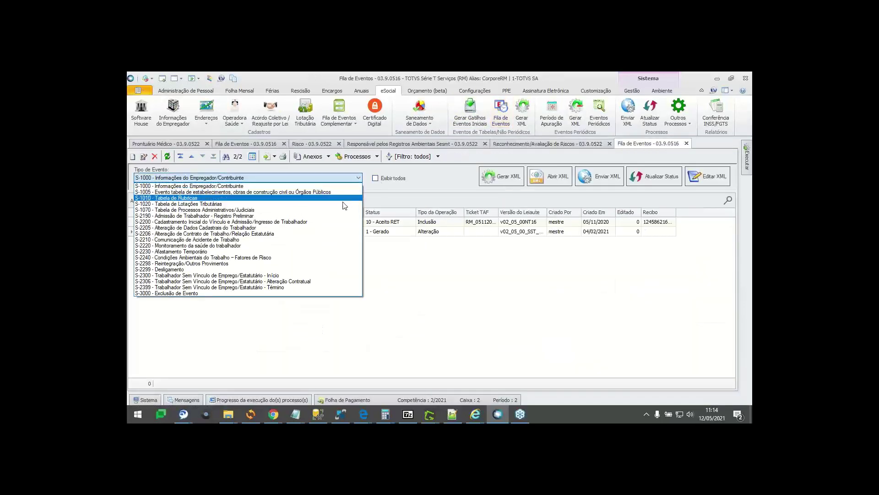
{"action": "left_click", "coordinate": [302, 257]}
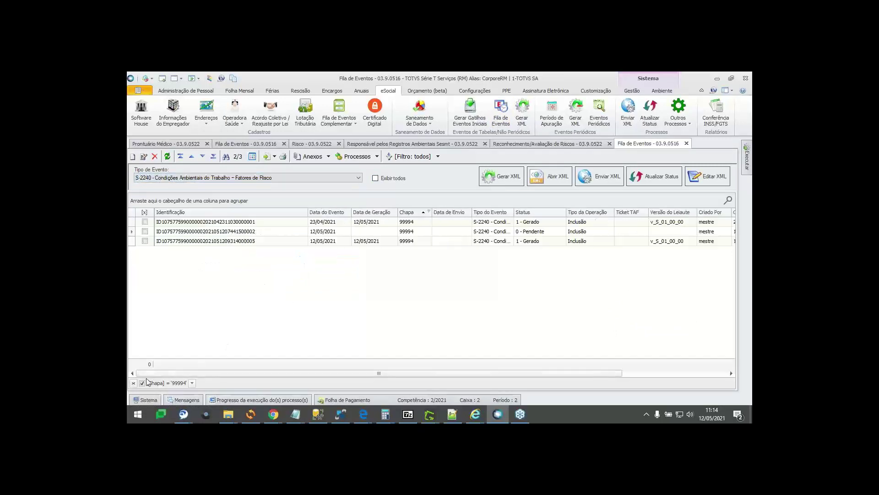
Step: Replace the existing Chapa filter on the S-2240 queue with the example employee's registration number
{"action": "left_click", "coordinate": [133, 383]}
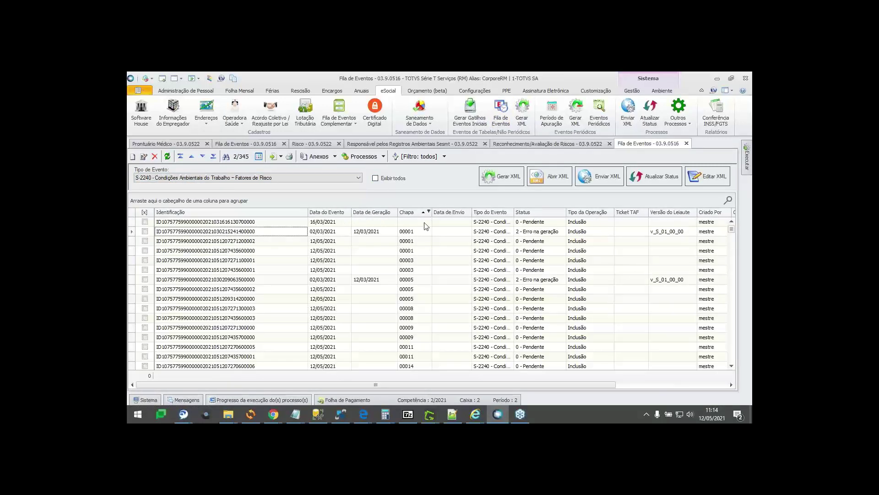
{"action": "left_click", "coordinate": [429, 211]}
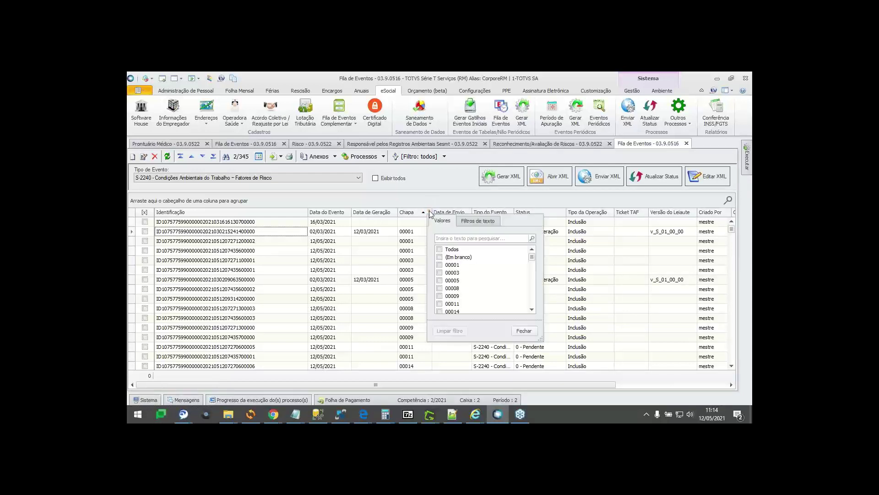
{"action": "type", "text": "99993"}
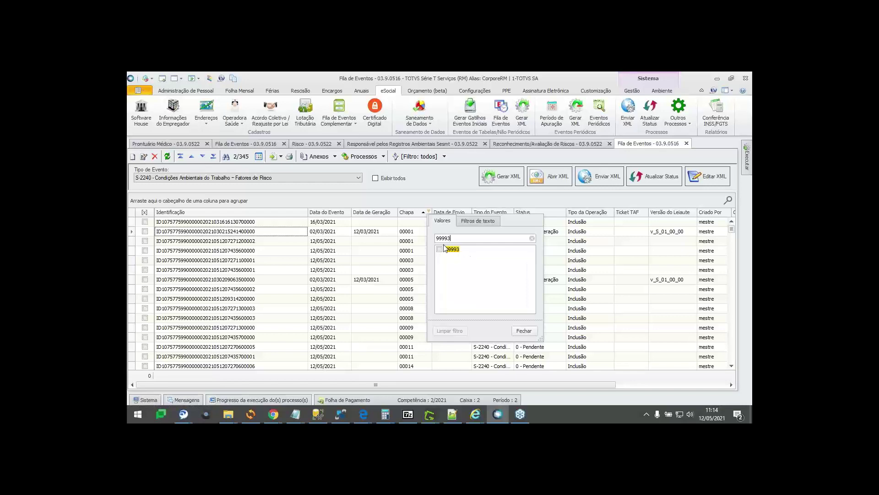
{"action": "left_click", "coordinate": [440, 249]}
{"action": "left_click", "coordinate": [524, 330]}
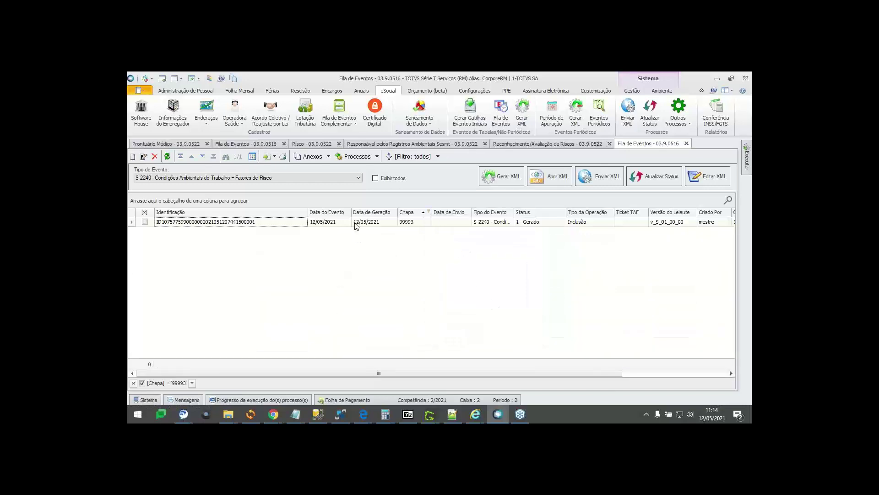
Step: Review the generated S-2240 event's XML for condition start date, sector, activity description and agent, leaving without saving
{"action": "left_click", "coordinate": [339, 225]}
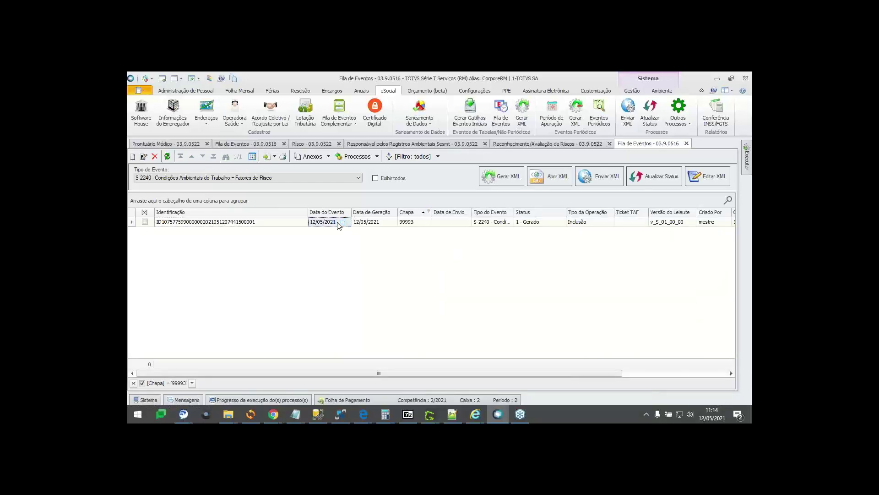
{"action": "double_click", "coordinate": [340, 224]}
{"action": "scroll", "coordinate": [350, 297], "scroll_direction": "down", "scroll_amount": 7}
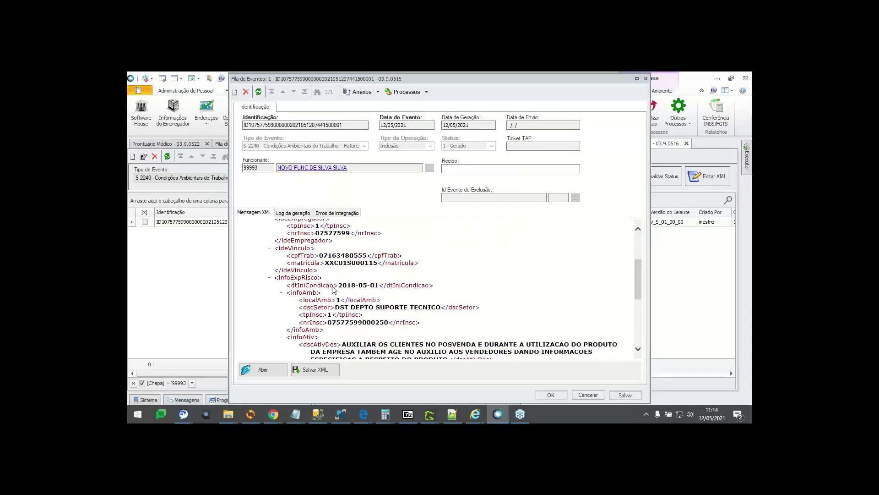
{"action": "scroll", "coordinate": [436, 295], "scroll_direction": "down", "scroll_amount": 4}
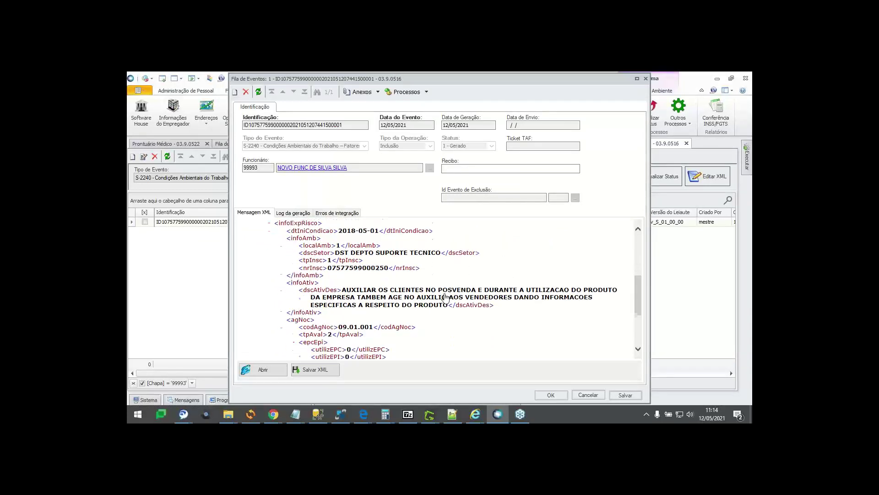
{"action": "left_click", "coordinate": [588, 395]}
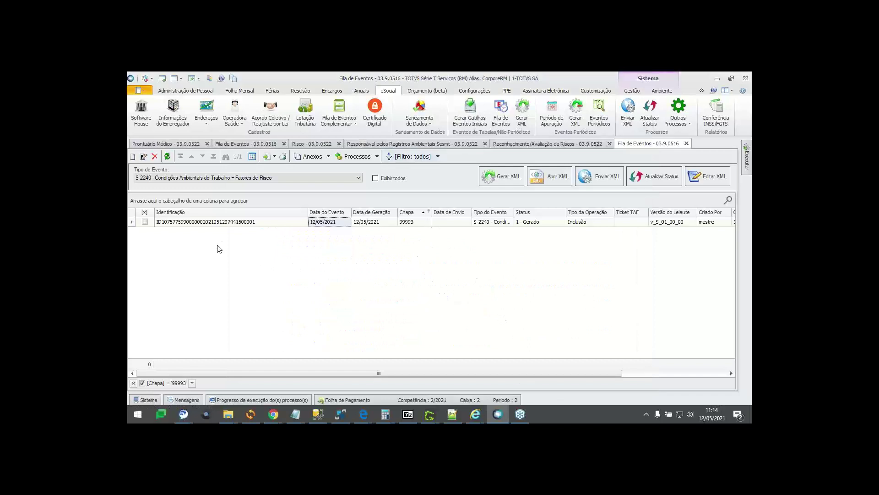
Step: Open the employee list and isolate the event's employee by searching for the matching Chapa number
{"action": "left_click", "coordinate": [412, 221]}
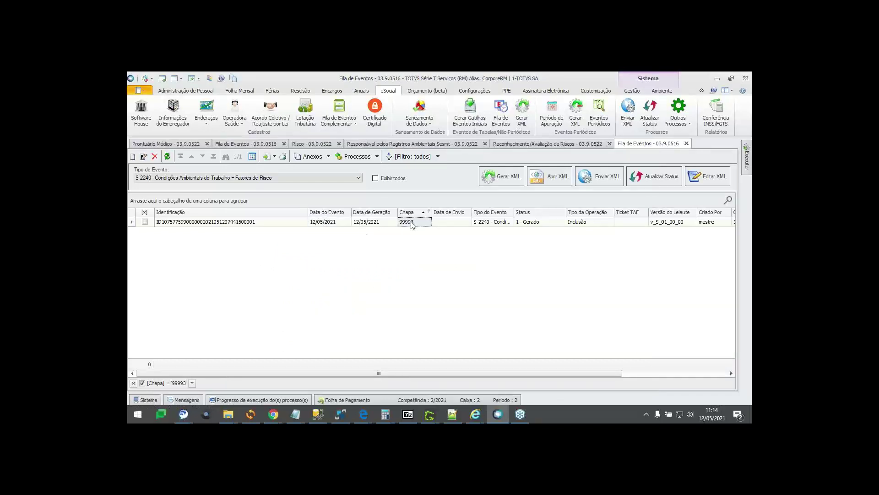
{"action": "left_click", "coordinate": [185, 91]}
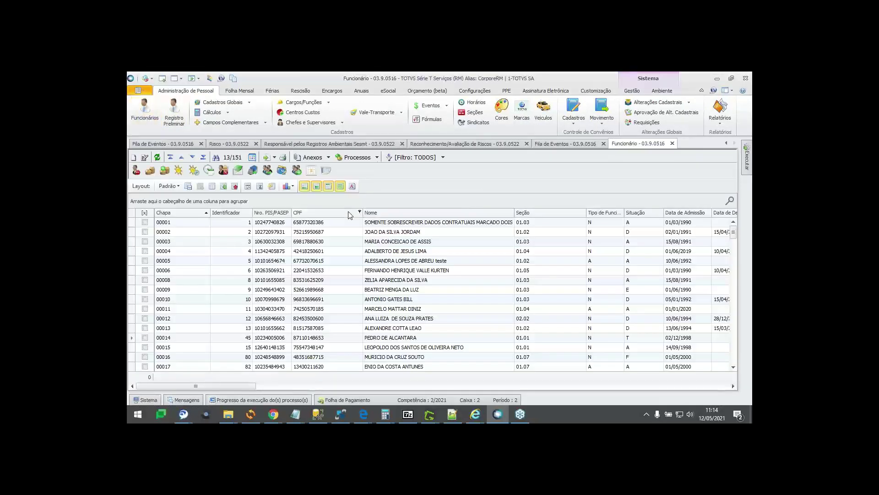
{"action": "left_click", "coordinate": [189, 214]}
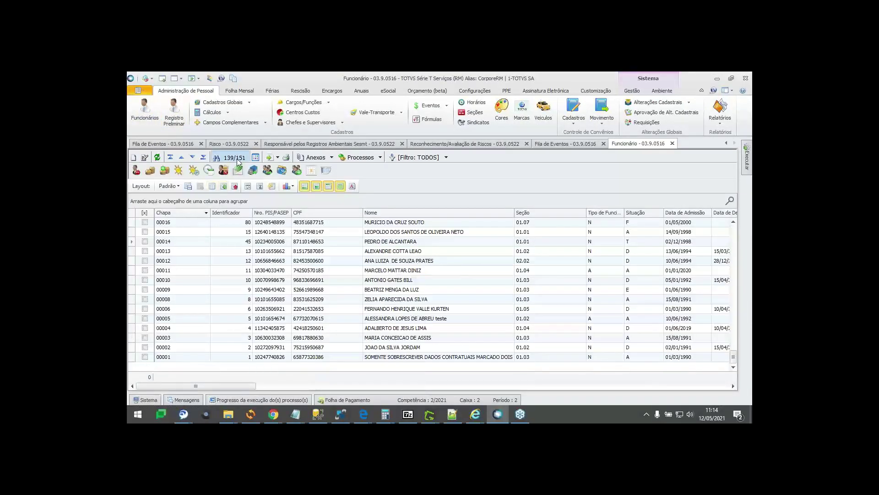
{"action": "type", "text": "99993"}
{"action": "left_click", "coordinate": [346, 185]}
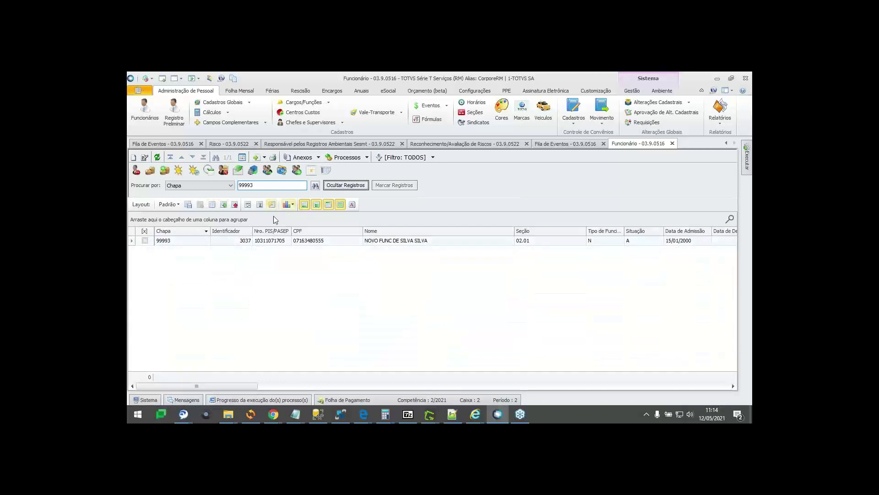
Step: Open the employee's record and change the allocated section to 02.02, COM - Depto Comercial
{"action": "left_click", "coordinate": [257, 243]}
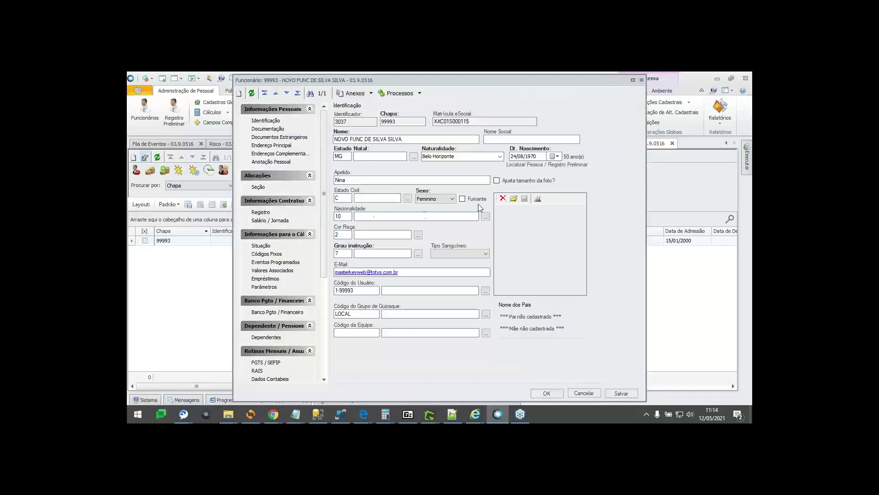
{"action": "left_click", "coordinate": [259, 187]}
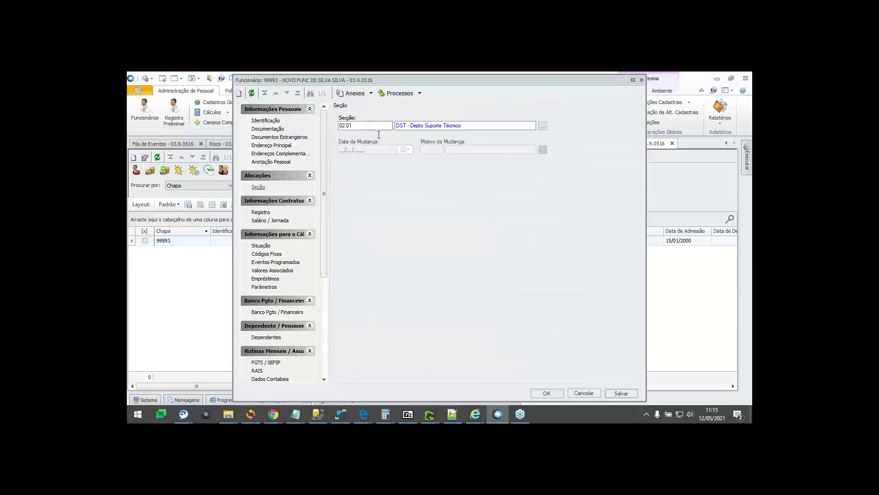
{"action": "left_click", "coordinate": [364, 125]}
{"action": "type", "text": "2"}
{"action": "key", "text": "Tab"}
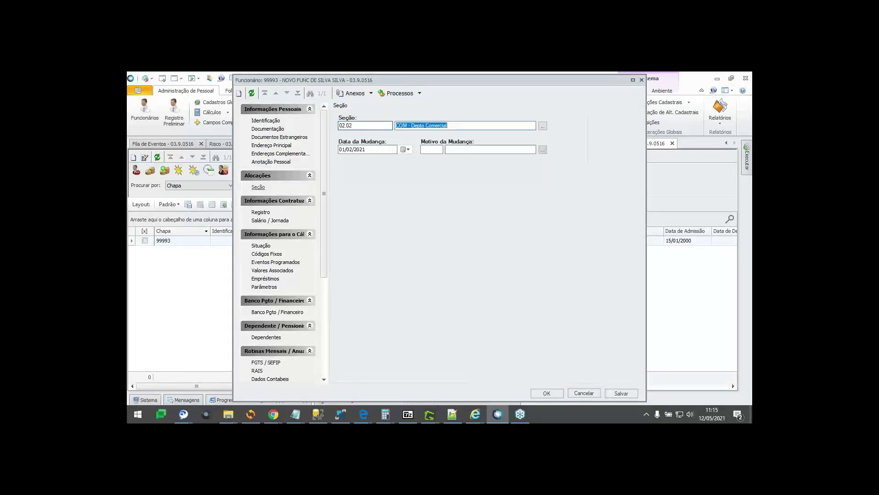
{"action": "left_click", "coordinate": [349, 151]}
Step: Set the section change reason to 04, Remanejamento, and save the employee's record
{"action": "left_click", "coordinate": [425, 150]}
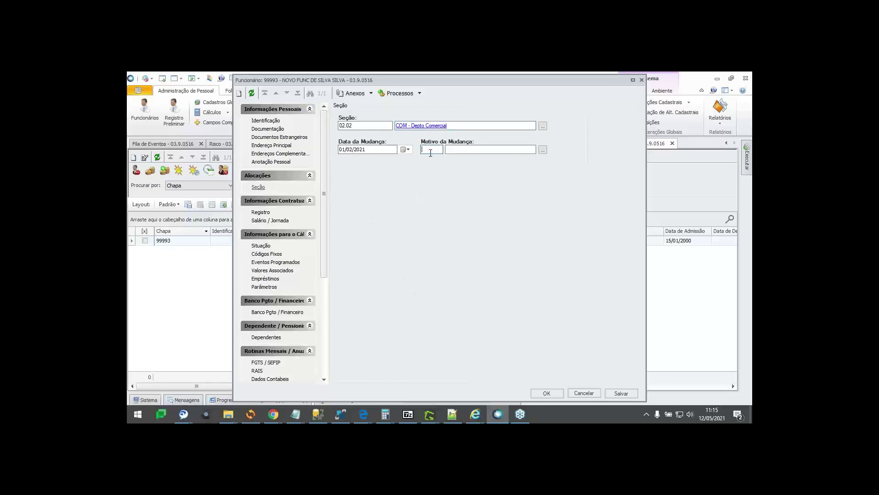
{"action": "left_click", "coordinate": [543, 151]}
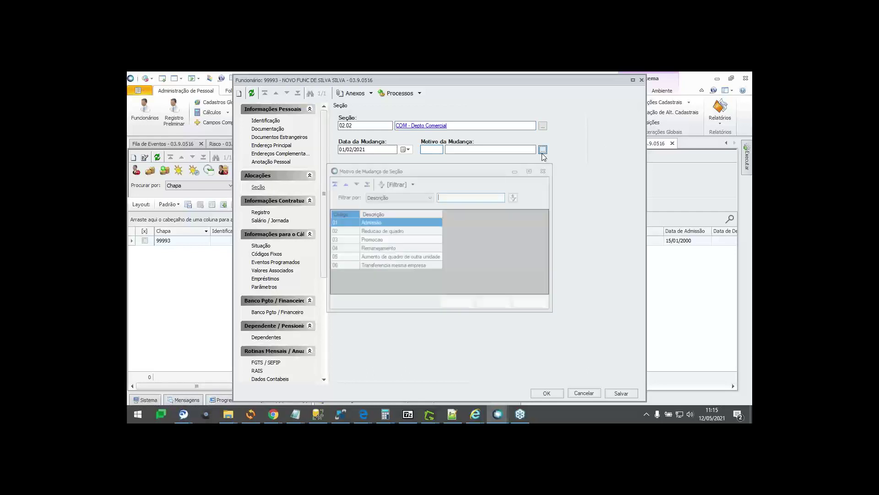
{"action": "left_click", "coordinate": [403, 249]}
{"action": "left_click", "coordinate": [494, 303]}
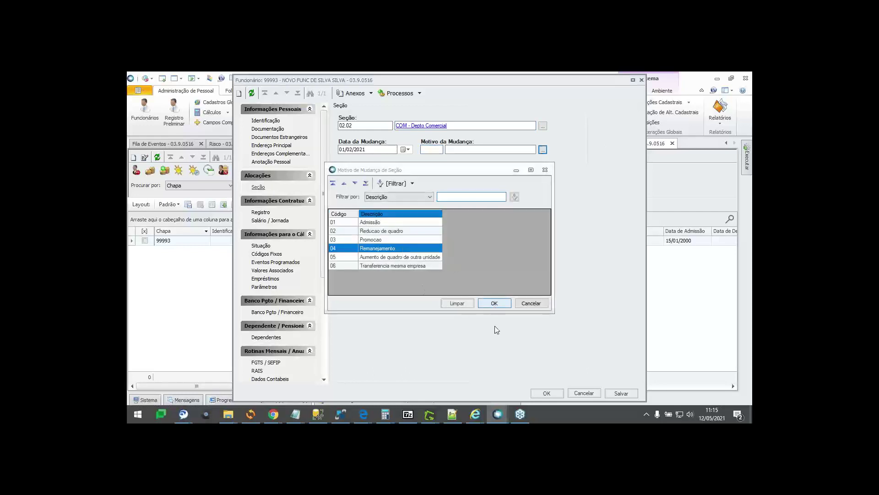
{"action": "left_click", "coordinate": [548, 394]}
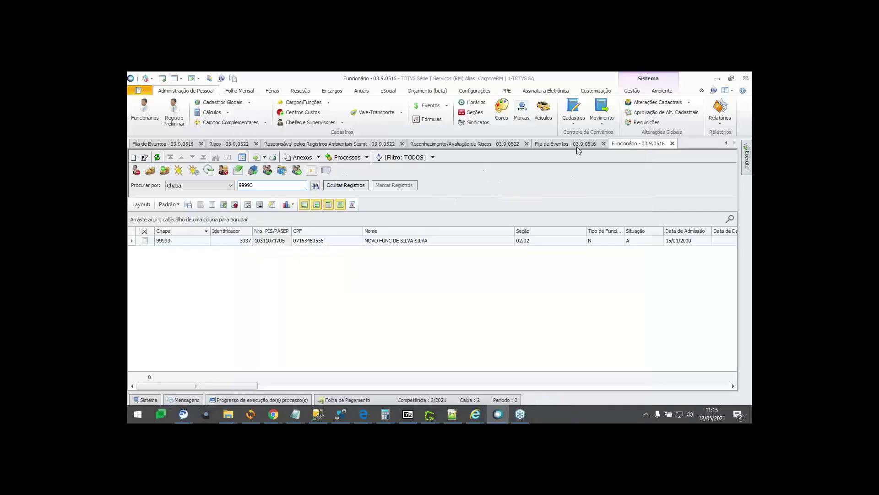
Step: Refresh the S-2240 event queue, select the newly created event, and check the risk evaluations and employee list before returning to the queue
{"action": "left_click", "coordinate": [542, 144]}
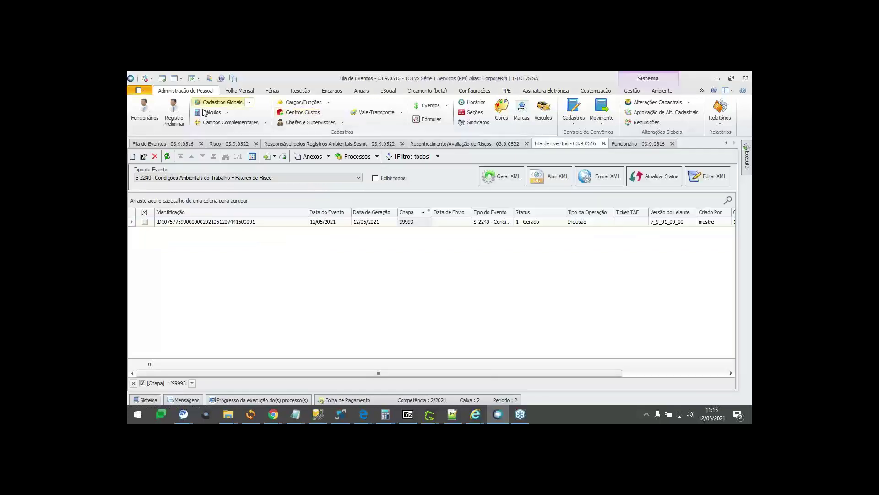
{"action": "left_click", "coordinate": [168, 156]}
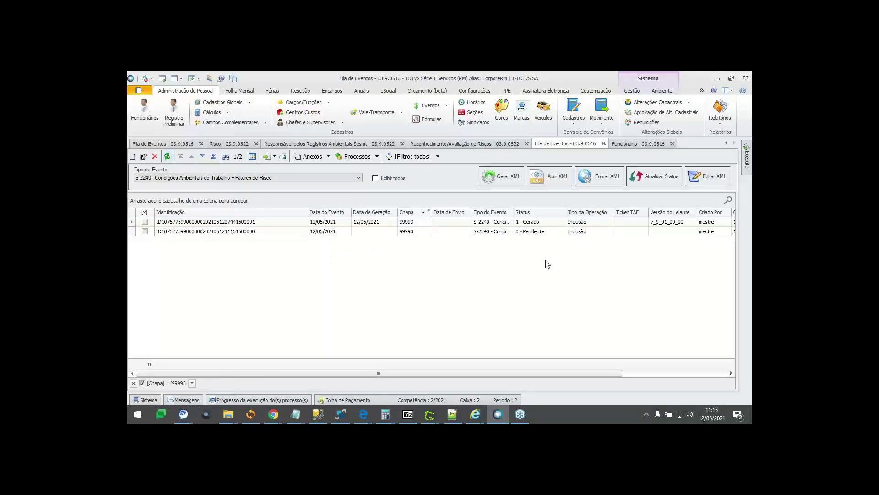
{"action": "left_click", "coordinate": [487, 232]}
{"action": "left_click", "coordinate": [426, 146]}
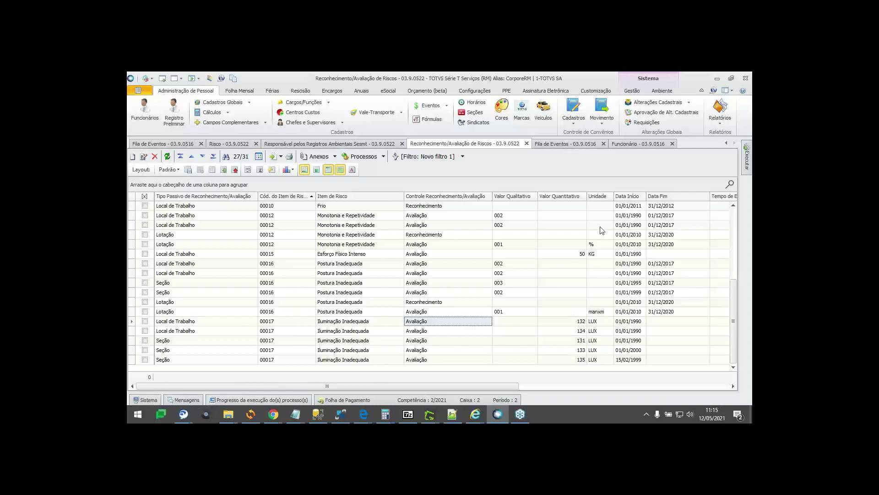
{"action": "left_click", "coordinate": [624, 143]}
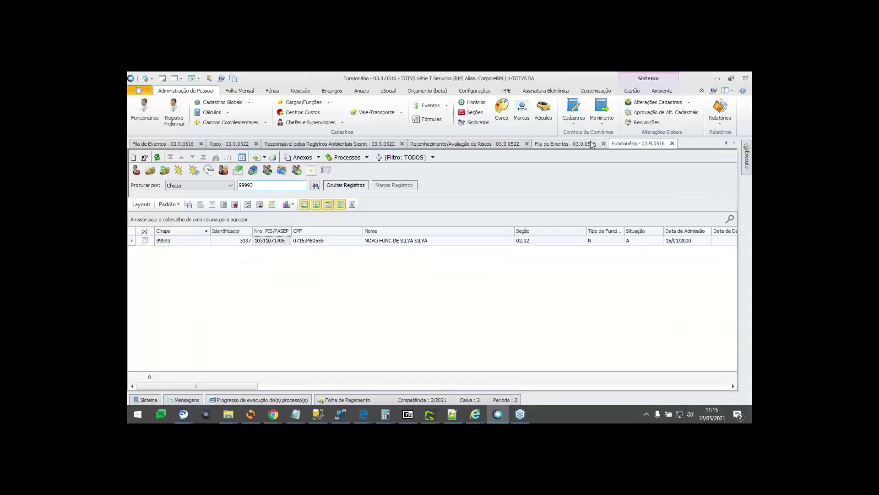
{"action": "left_click", "coordinate": [578, 143]}
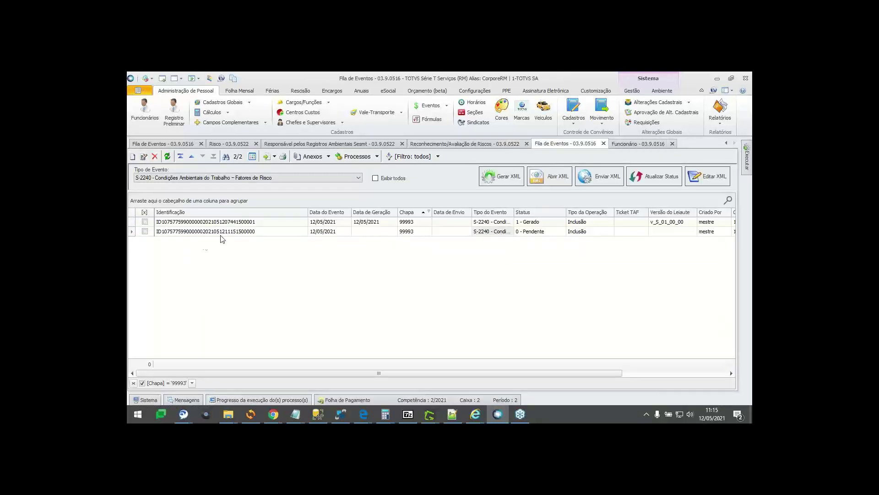
Step: Generate the XML for the new S-2240 event, read the execution's error log in Notepad, and close the log
{"action": "left_click", "coordinate": [145, 232]}
{"action": "left_click", "coordinate": [505, 175]}
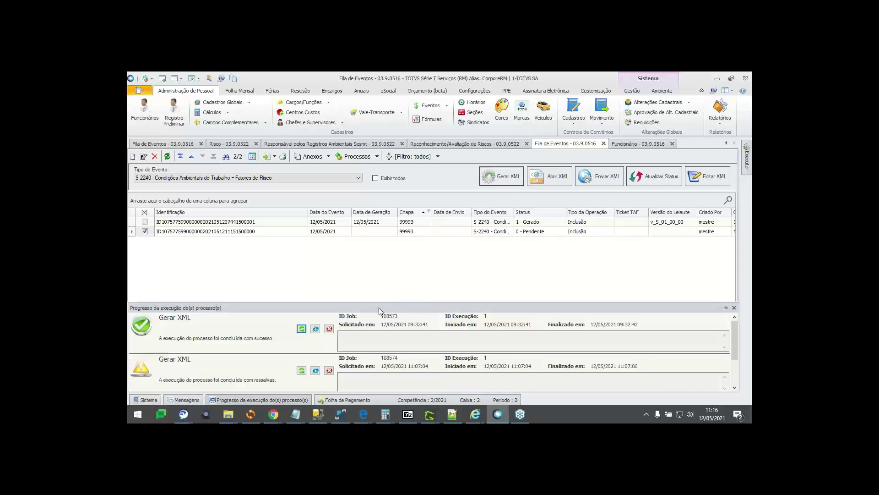
{"action": "left_click", "coordinate": [329, 329]}
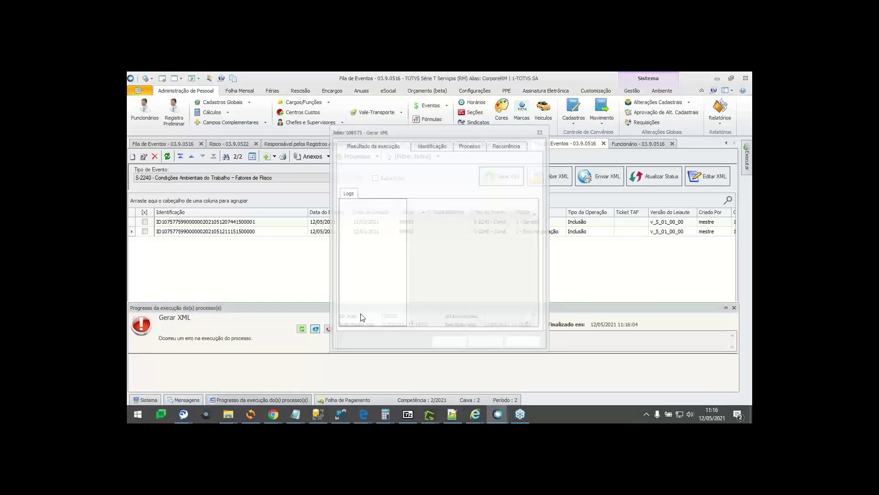
{"action": "left_click", "coordinate": [350, 204]}
{"action": "left_click", "coordinate": [433, 204]}
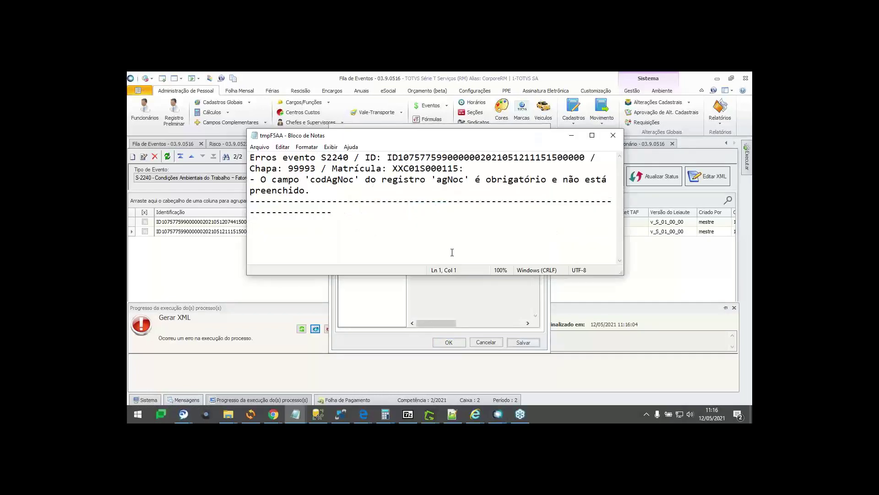
{"action": "left_click", "coordinate": [612, 135]}
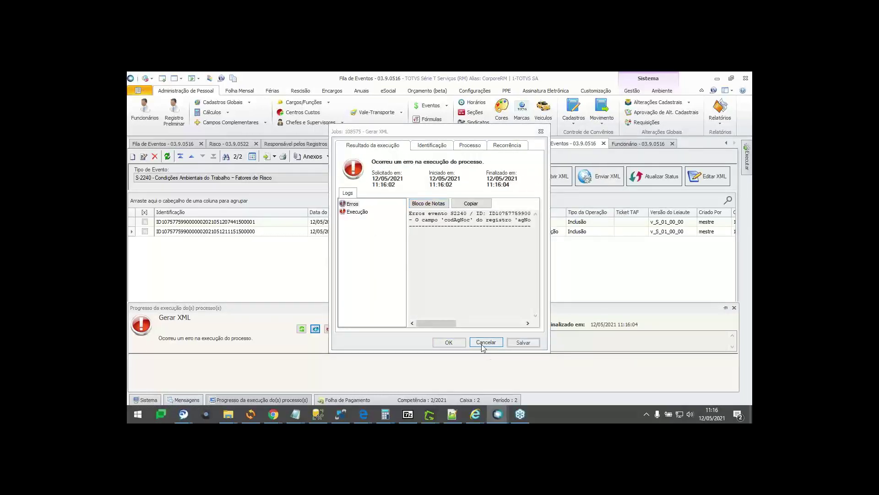
{"action": "left_click", "coordinate": [484, 343]}
Step: Review the new event's XML for sector, activity description and the first agNoc block's codAgNoc, leaving without saving
{"action": "left_click", "coordinate": [422, 232]}
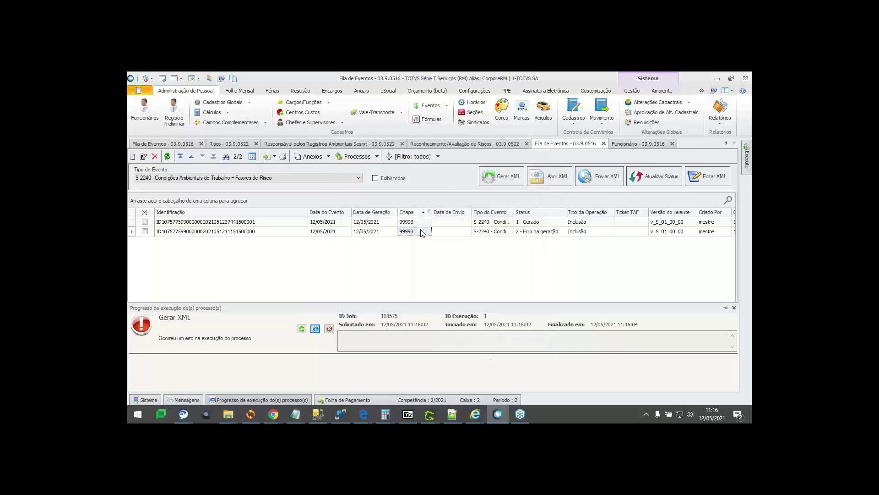
{"action": "key", "text": "Return"}
{"action": "scroll", "coordinate": [432, 304], "scroll_direction": "down", "scroll_amount": 5}
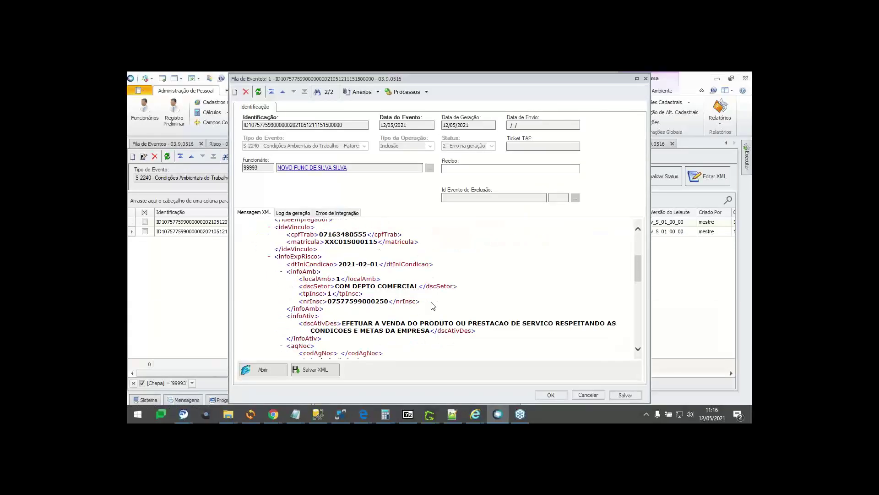
{"action": "scroll", "coordinate": [432, 306], "scroll_direction": "down", "scroll_amount": 2}
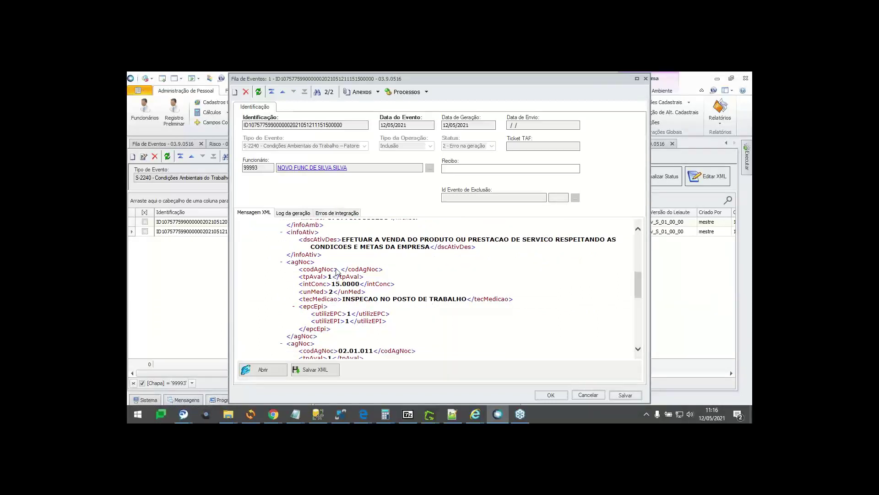
{"action": "left_click", "coordinate": [594, 395]}
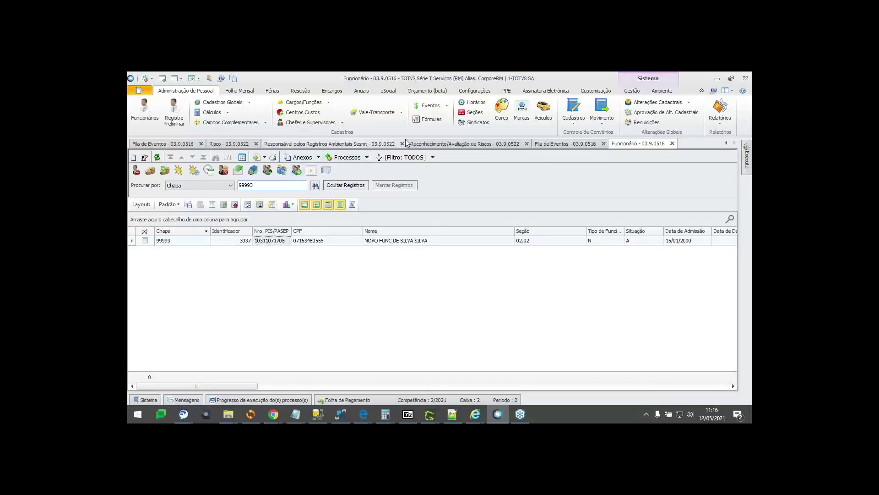
Step: Inspect the Ruído evaluation for section 02.02, COM - Depto Comercial, in the risk evaluations and leave without saving
{"action": "left_click", "coordinate": [451, 144]}
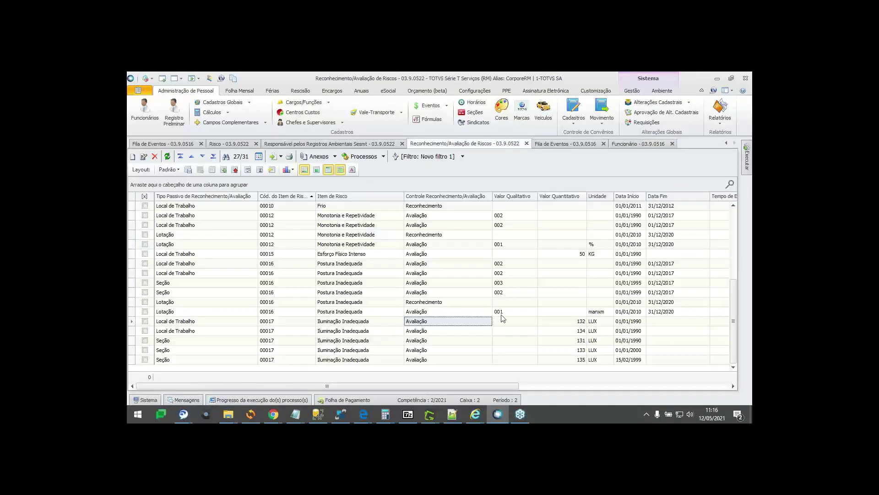
{"action": "scroll", "coordinate": [503, 318], "scroll_direction": "up", "scroll_amount": 3}
{"action": "left_click", "coordinate": [451, 238]}
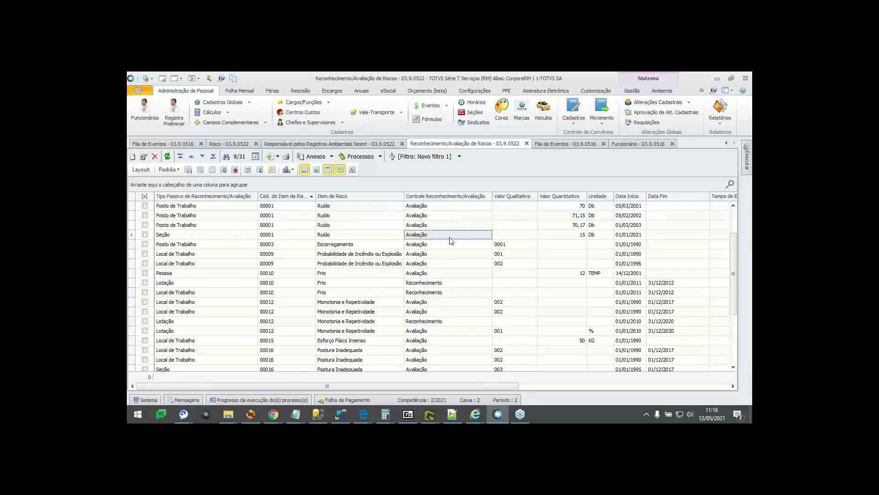
{"action": "double_click", "coordinate": [449, 237]}
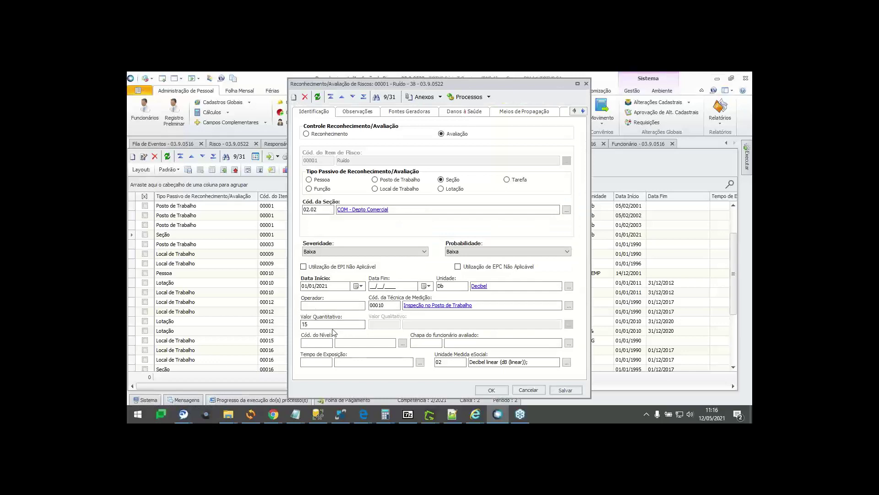
{"action": "left_click", "coordinate": [529, 389]}
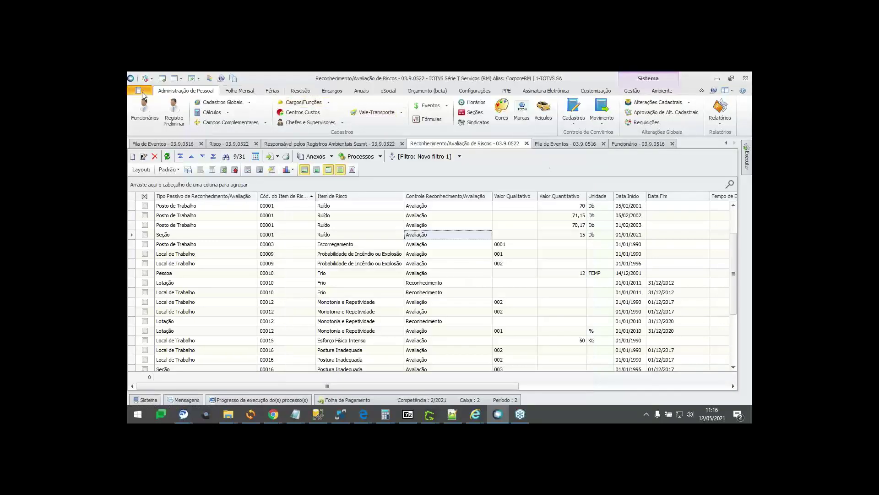
Step: Switch to the Segurança e Saúde Ocupacional module and open the PPRA risk list
{"action": "left_click", "coordinate": [143, 94]}
{"action": "mouse_move", "coordinate": [157, 103]}
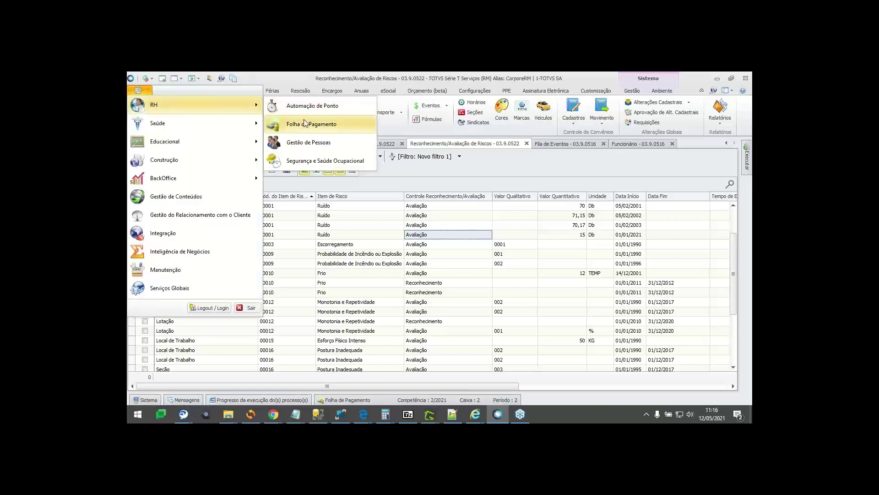
{"action": "left_click", "coordinate": [313, 161]}
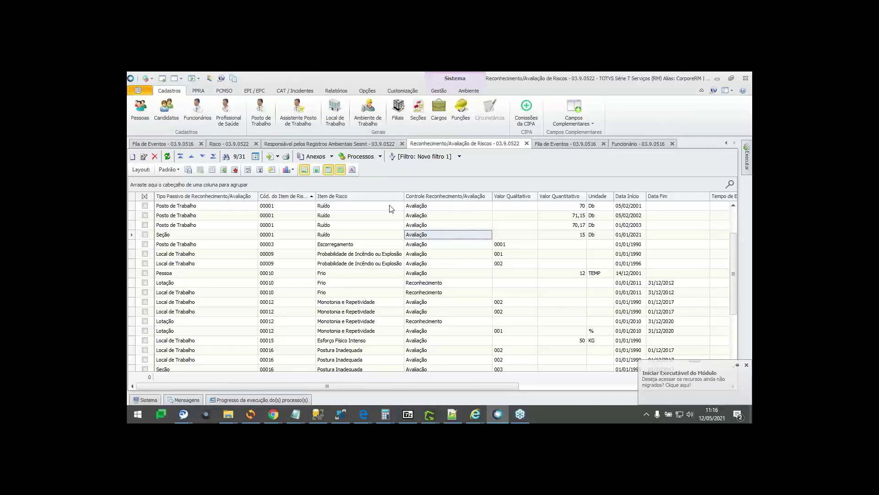
{"action": "left_click", "coordinate": [224, 90]}
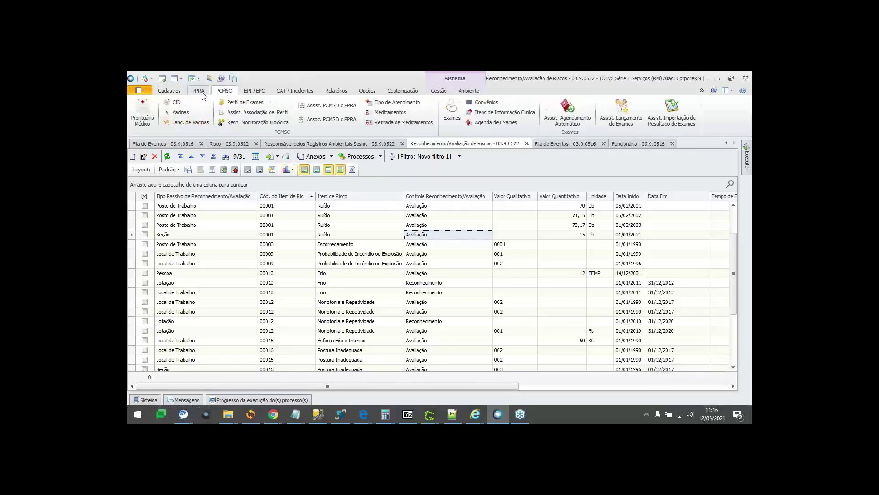
{"action": "left_click", "coordinate": [202, 94]}
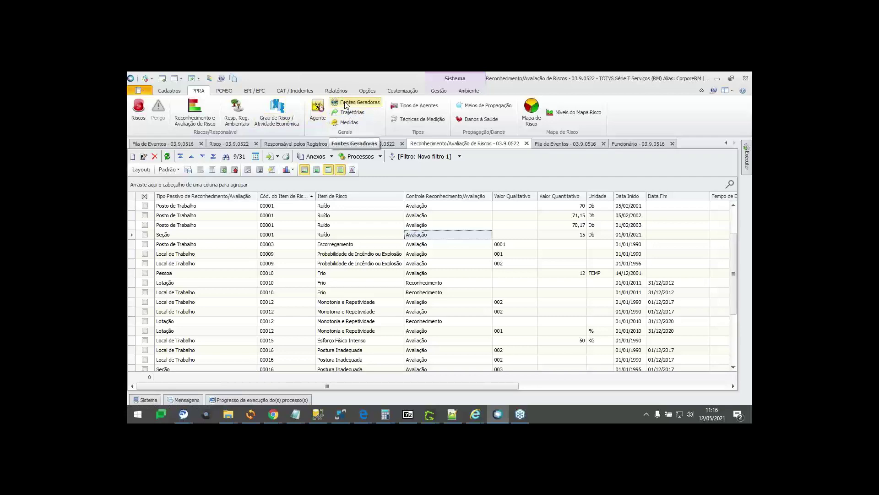
{"action": "left_click", "coordinate": [139, 110]}
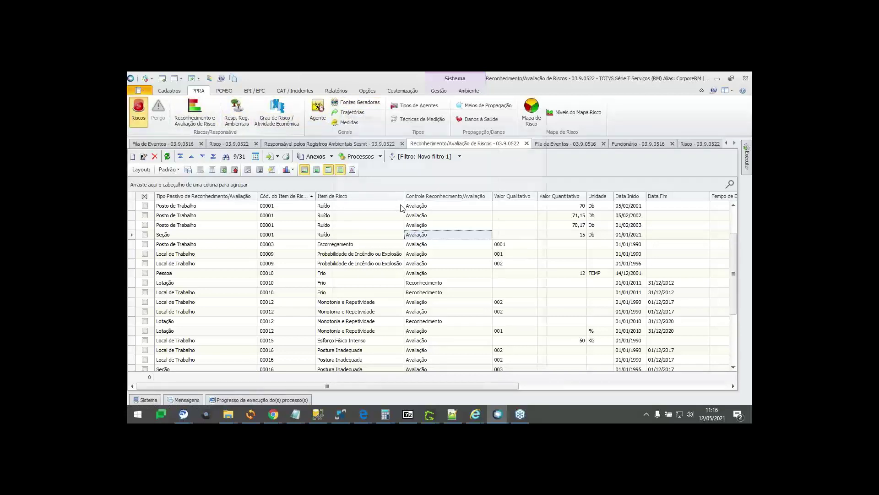
{"action": "double_click", "coordinate": [373, 152]}
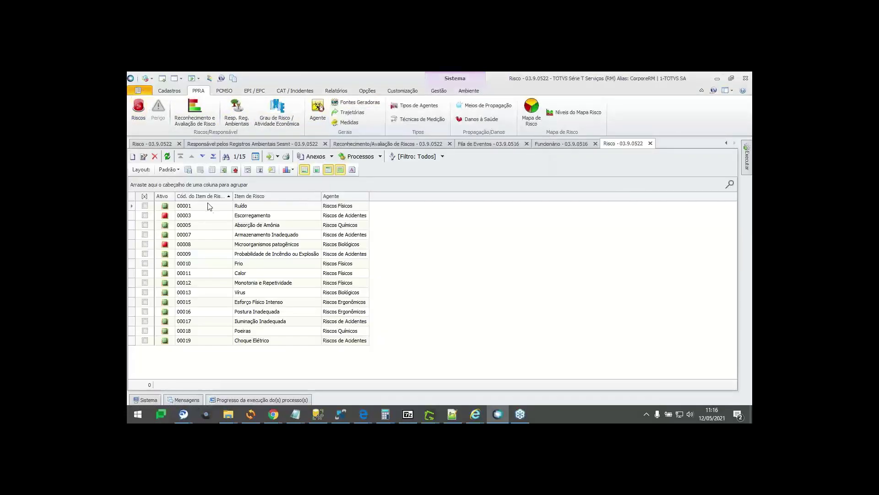
Step: In risk 00001 Ruído's agent type AG1, set the eSocial harmful agent to 02.01.001, Ruído, and save both records
{"action": "double_click", "coordinate": [209, 207]}
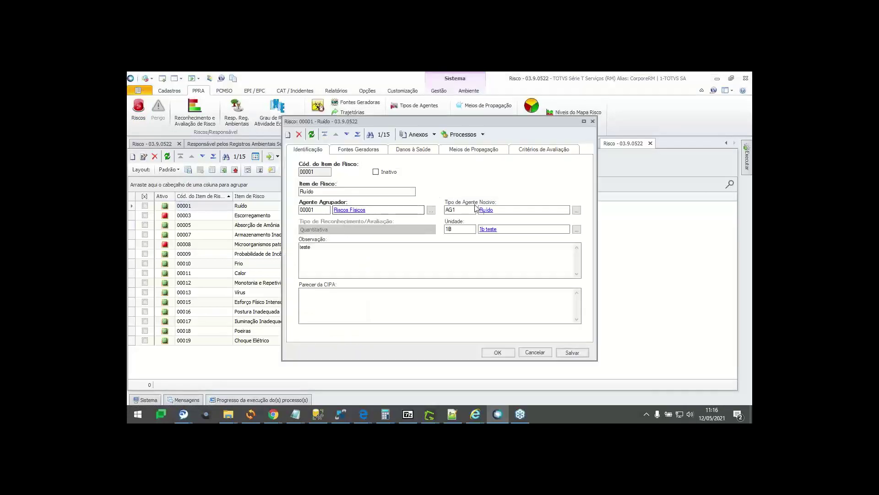
{"action": "left_click", "coordinate": [487, 212]}
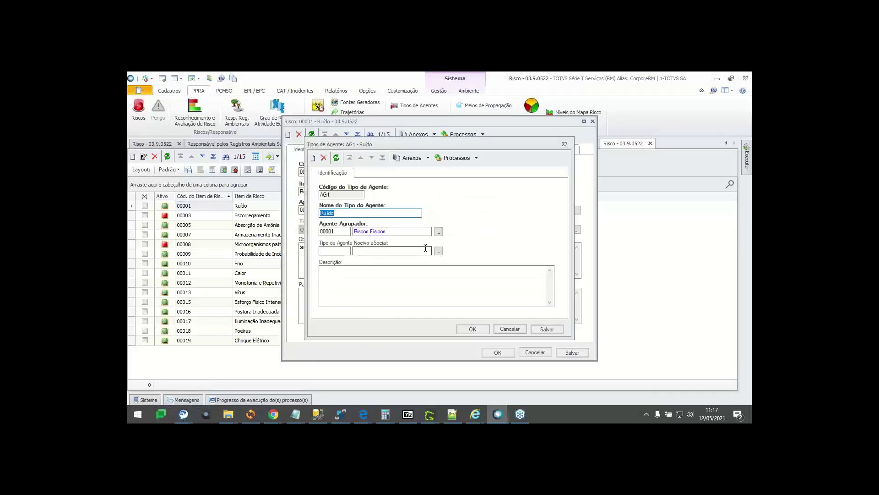
{"action": "left_click", "coordinate": [437, 251]}
{"action": "type", "text": "%"}
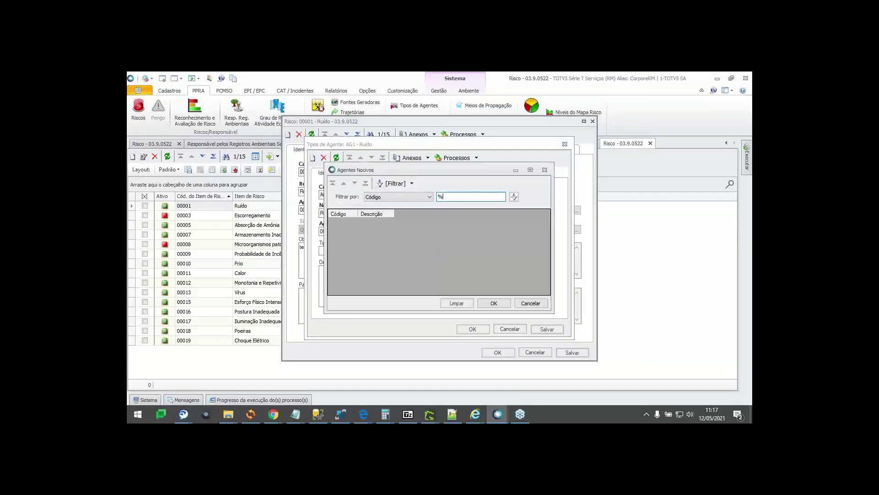
{"action": "key", "text": "Return"}
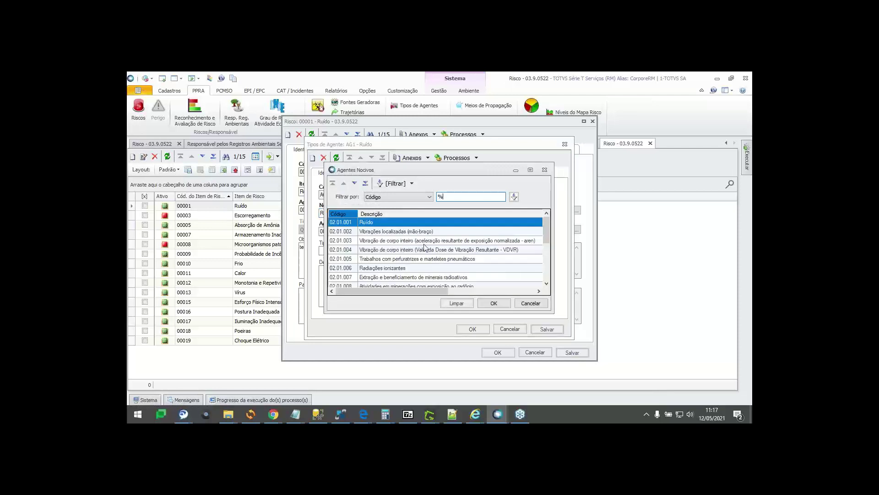
{"action": "left_click", "coordinate": [493, 303]}
{"action": "left_click", "coordinate": [472, 329]}
{"action": "left_click", "coordinate": [495, 352]}
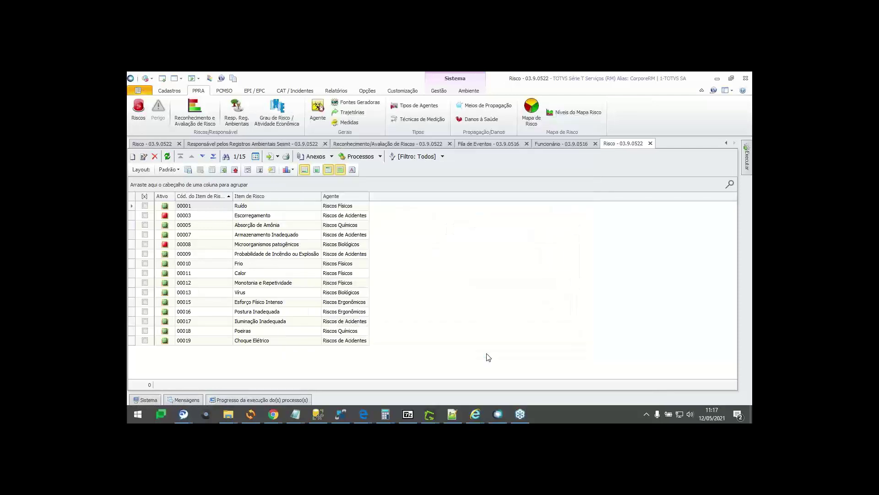
Step: Regenerate the XML for the new S-2240 event in the event queue and open the event
{"action": "left_click", "coordinate": [477, 143]}
{"action": "left_click", "coordinate": [145, 231]}
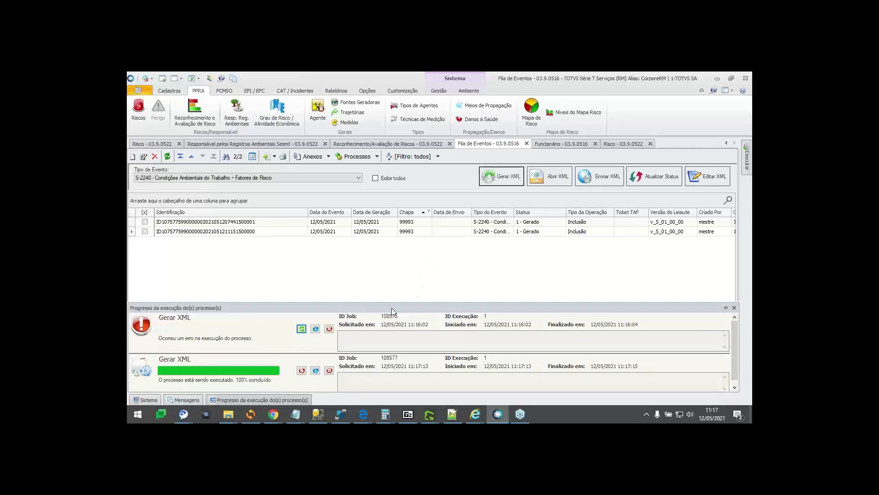
{"action": "left_click", "coordinate": [413, 233]}
{"action": "double_click", "coordinate": [414, 233]}
Step: Review the regenerated XML's sector, harmful agent codes, measurement techniques and EPI/EPC details
{"action": "scroll", "coordinate": [448, 285], "scroll_direction": "down", "scroll_amount": 10}
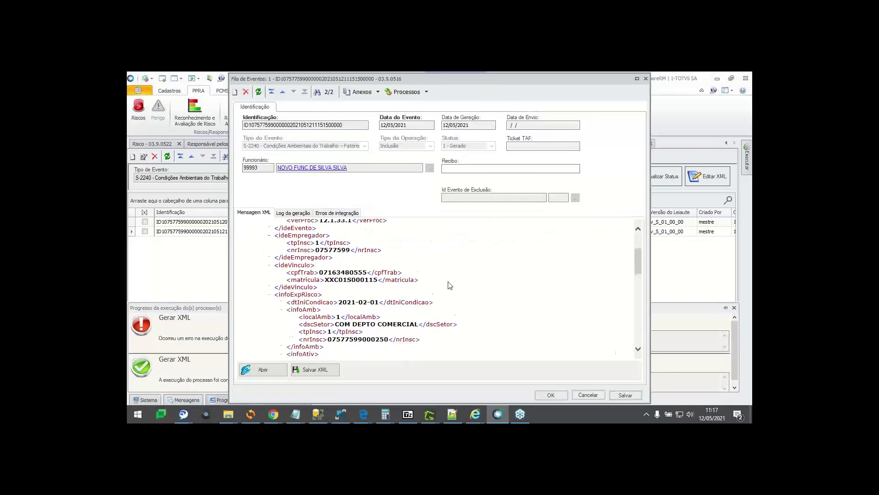
{"action": "scroll", "coordinate": [450, 285], "scroll_direction": "down", "scroll_amount": 3}
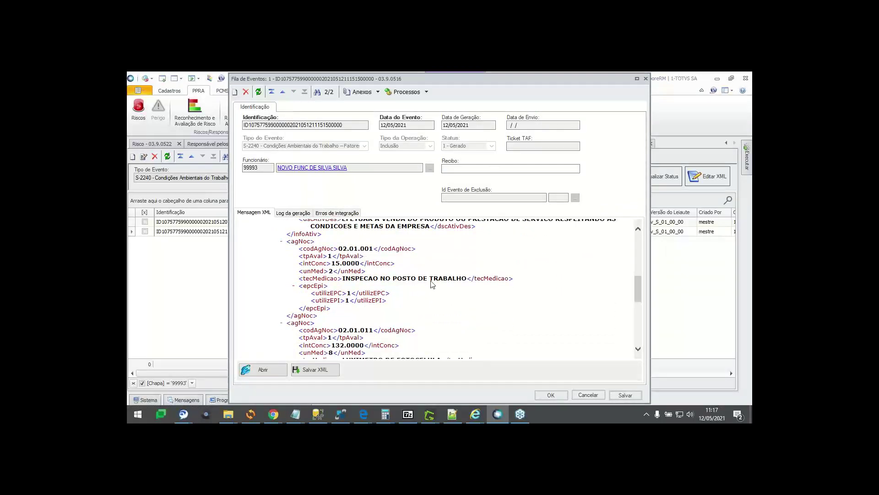
{"action": "scroll", "coordinate": [433, 285], "scroll_direction": "down", "scroll_amount": 3}
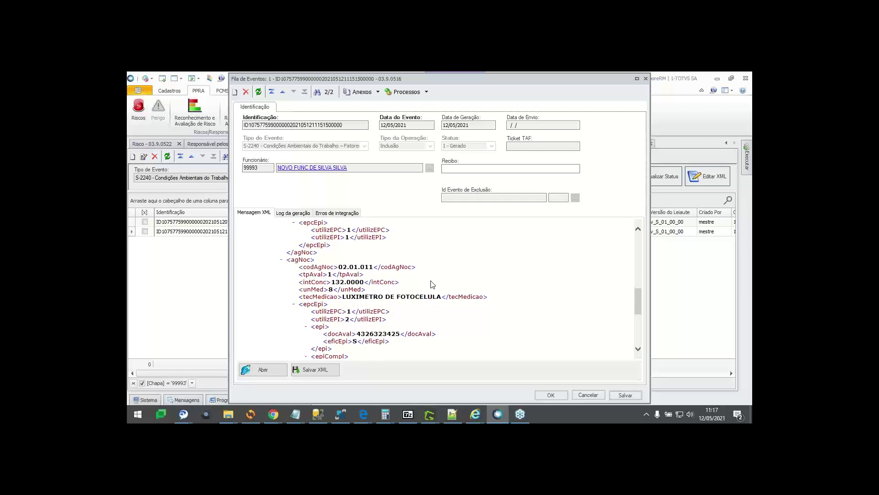
{"action": "scroll", "coordinate": [432, 284], "scroll_direction": "down", "scroll_amount": 1}
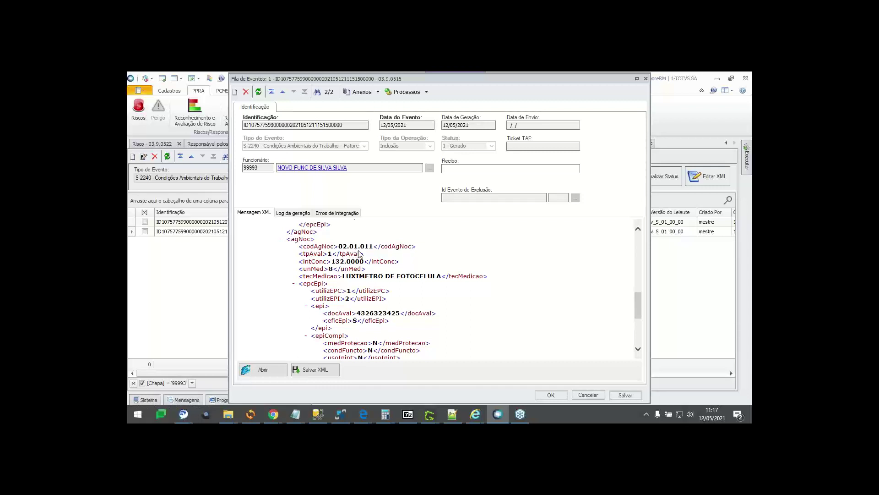
{"action": "scroll", "coordinate": [392, 276], "scroll_direction": "down", "scroll_amount": 2}
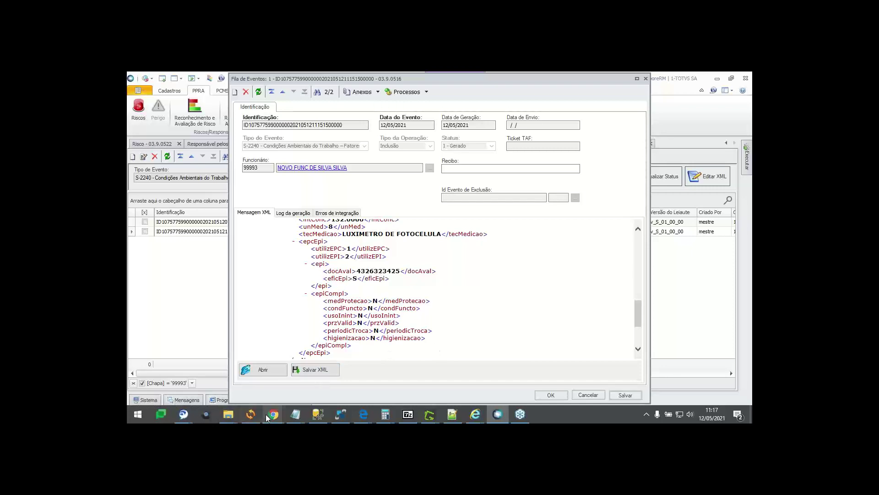
{"action": "mouse_move", "coordinate": [274, 414]}
{"action": "left_click", "coordinate": [294, 379]}
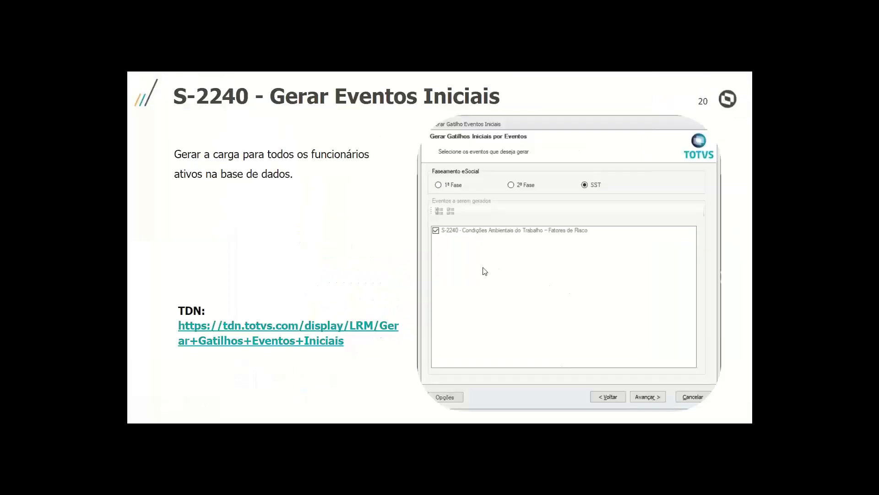
{"action": "key", "text": "Right"}
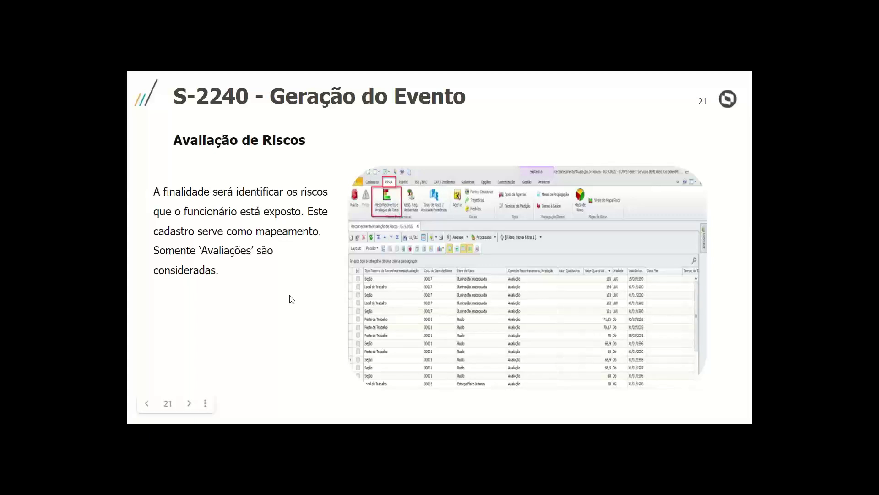
{"action": "key", "text": "Right"}
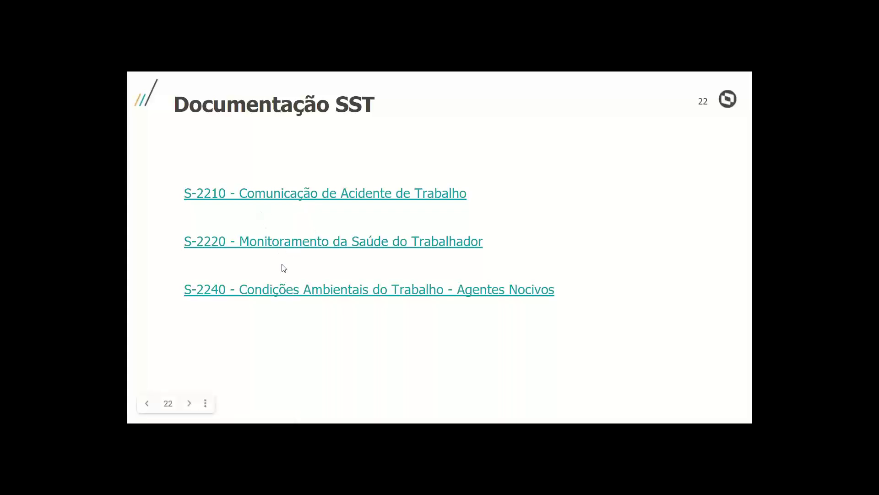
{"action": "left_click", "coordinate": [536, 215]}
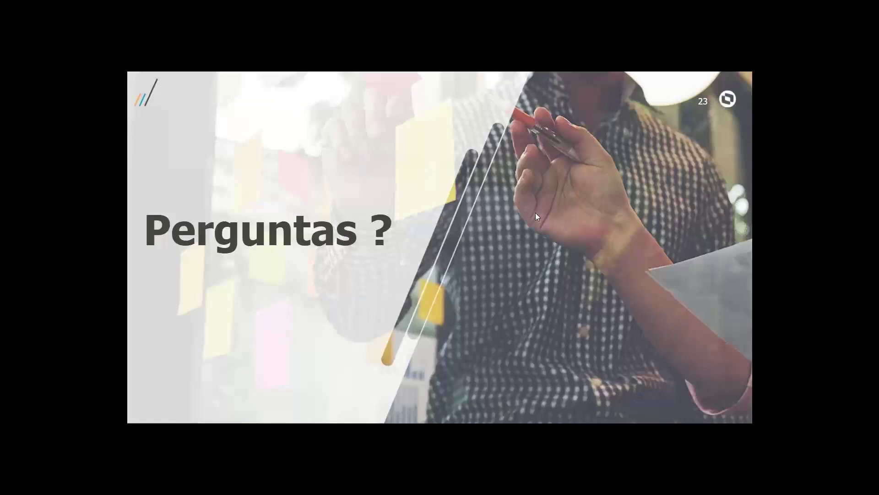